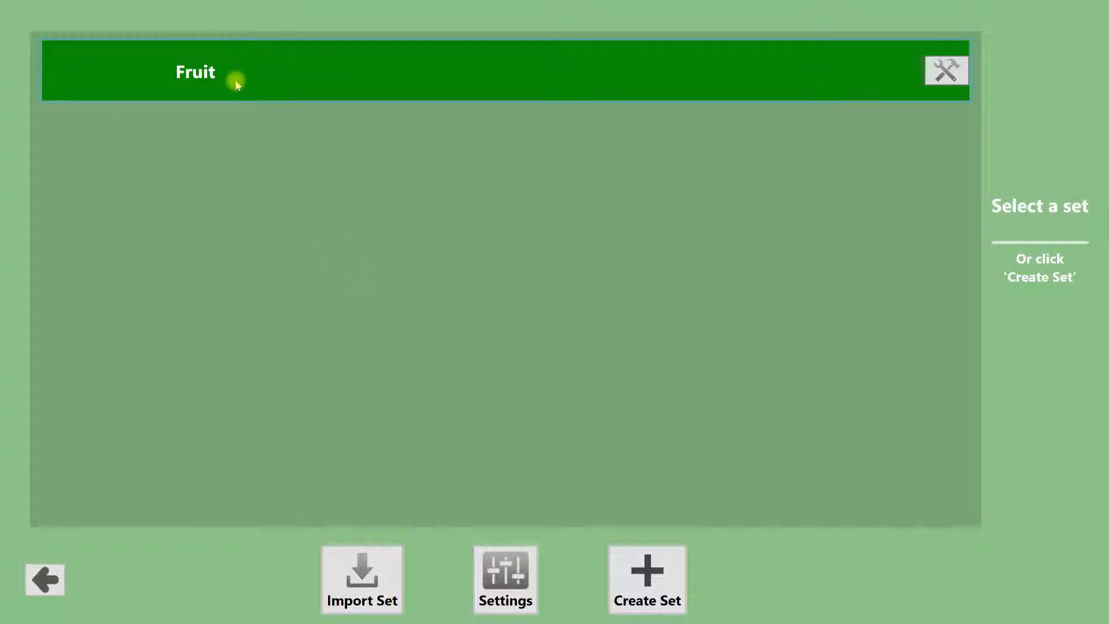
# Step: Create a new word set named Animals, keeping green as its colour
pyautogui.click(648, 574)
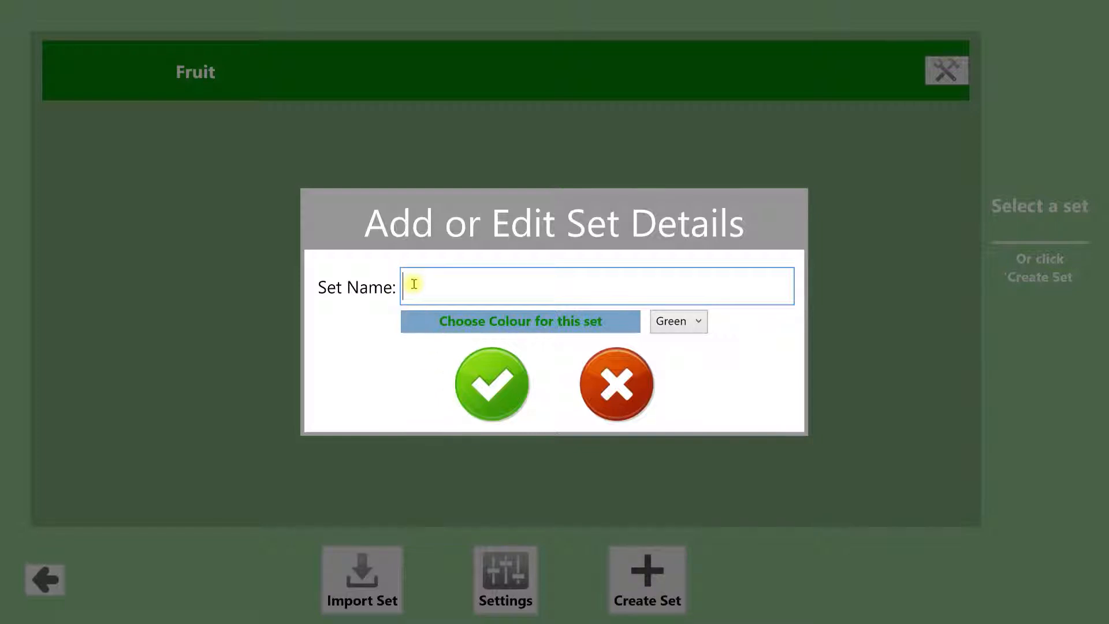
pyautogui.write('Animals')
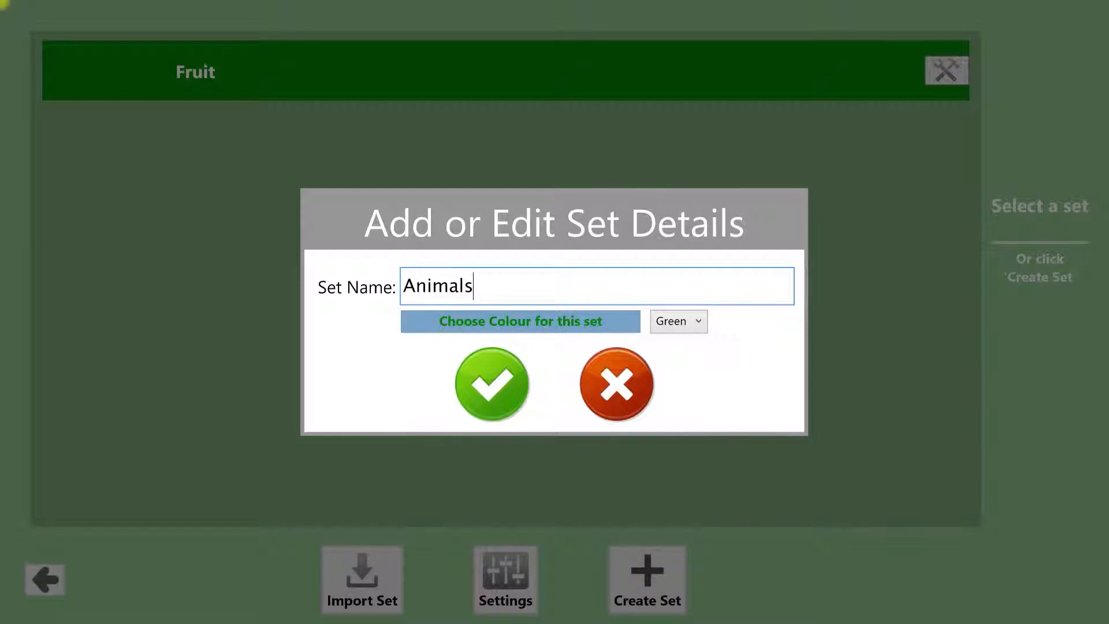
pyautogui.click(492, 392)
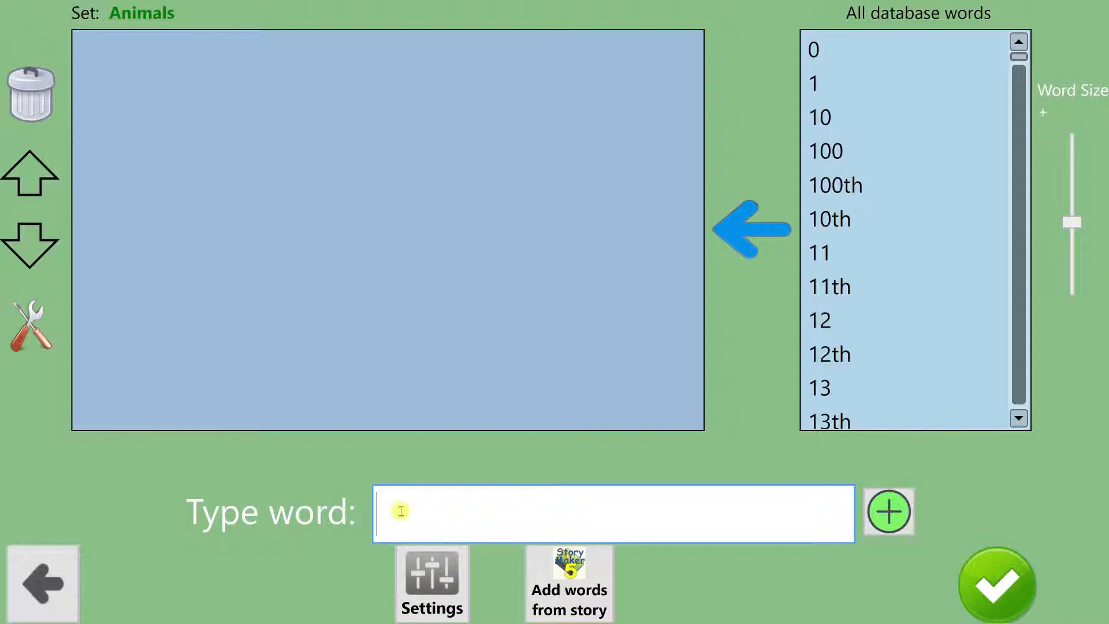
# Step: Add the suggested word "sea lion" to the Animals set
pyautogui.write('sea')
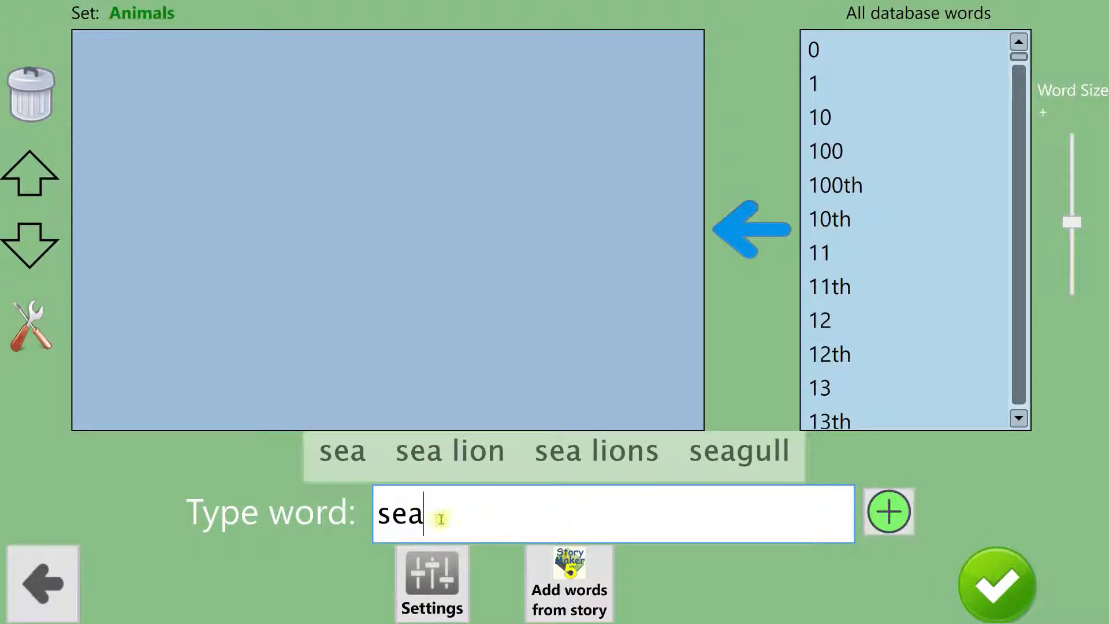
pyautogui.click(468, 456)
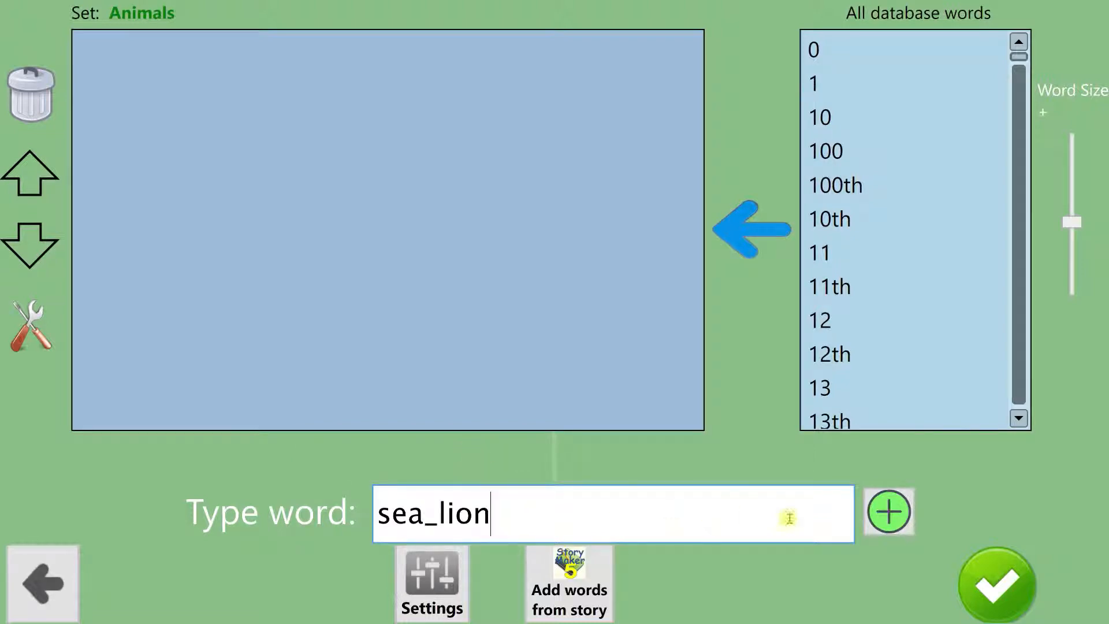
pyautogui.click(890, 511)
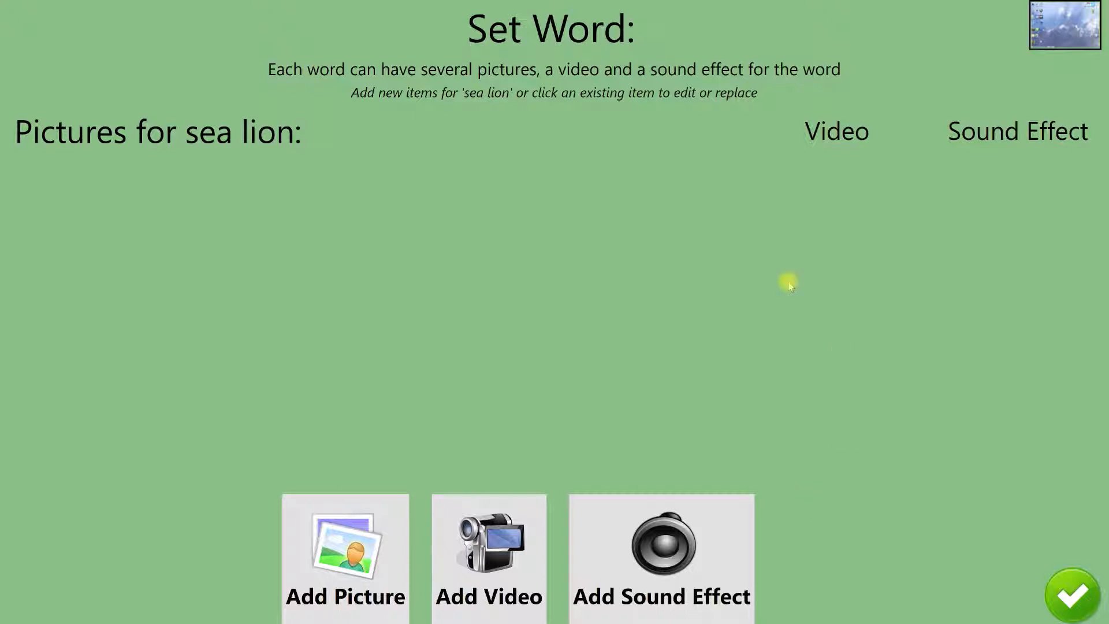
# Step: Give sea lion the picture file Hooker sealion 2.JPG from the Pictures 2018 folder, save it uncropped and finish the word
pyautogui.click(342, 550)
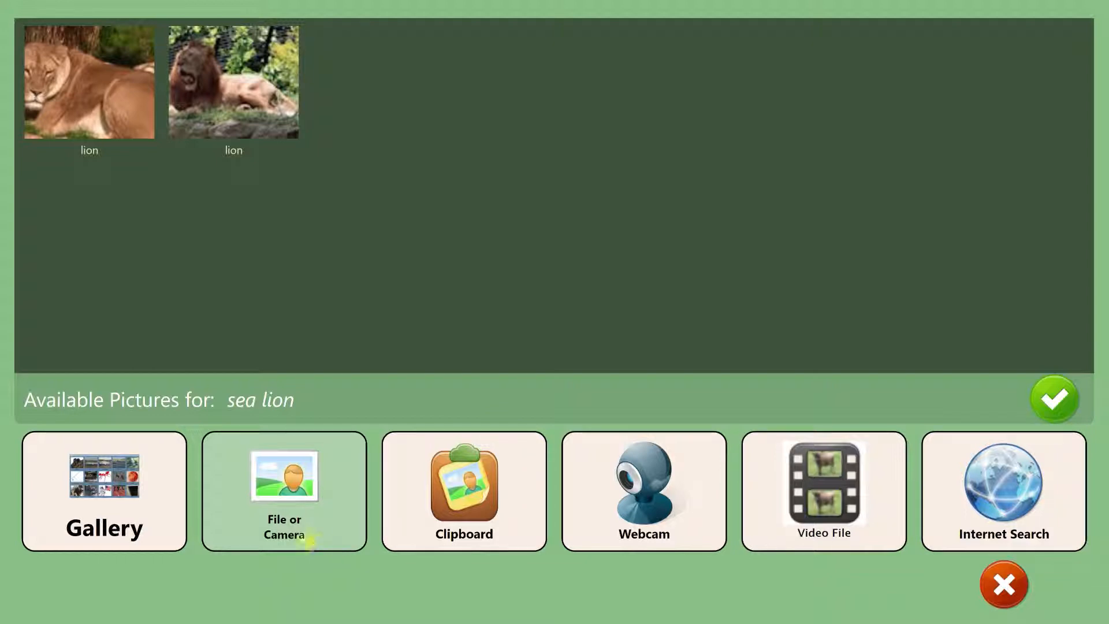
pyautogui.click(293, 488)
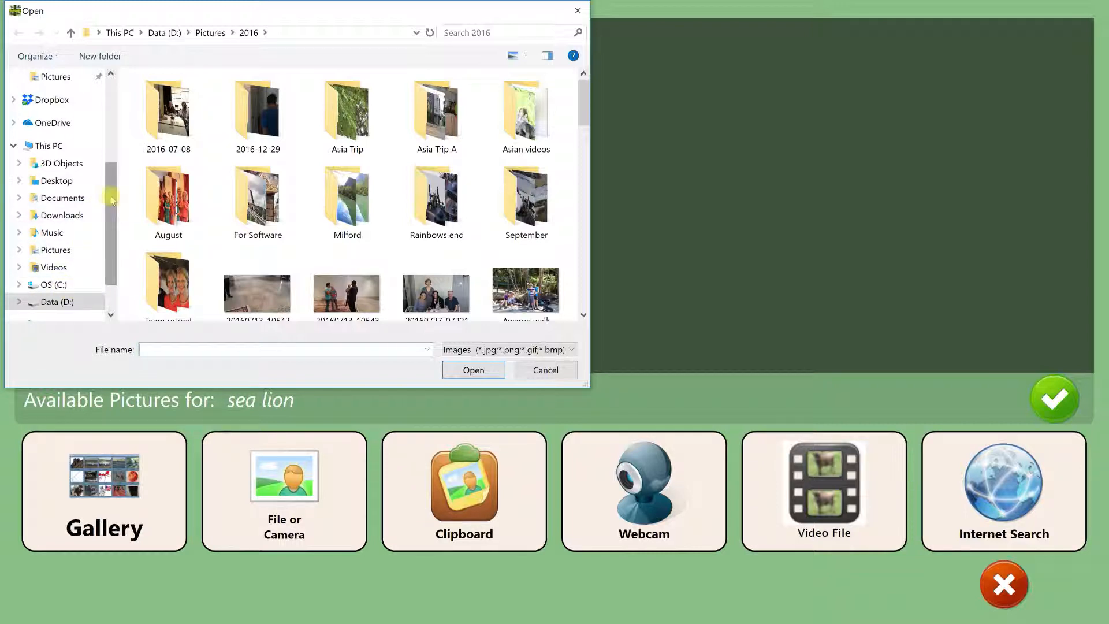
pyautogui.moveTo(113, 200); pyautogui.dragTo(113, 206)
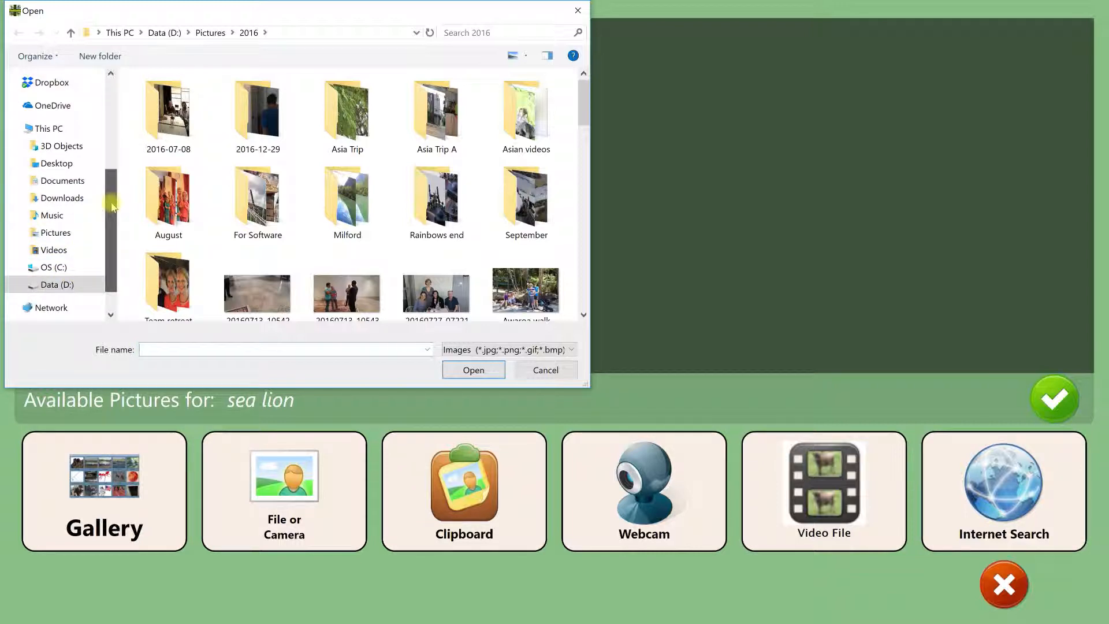
pyautogui.click(56, 232)
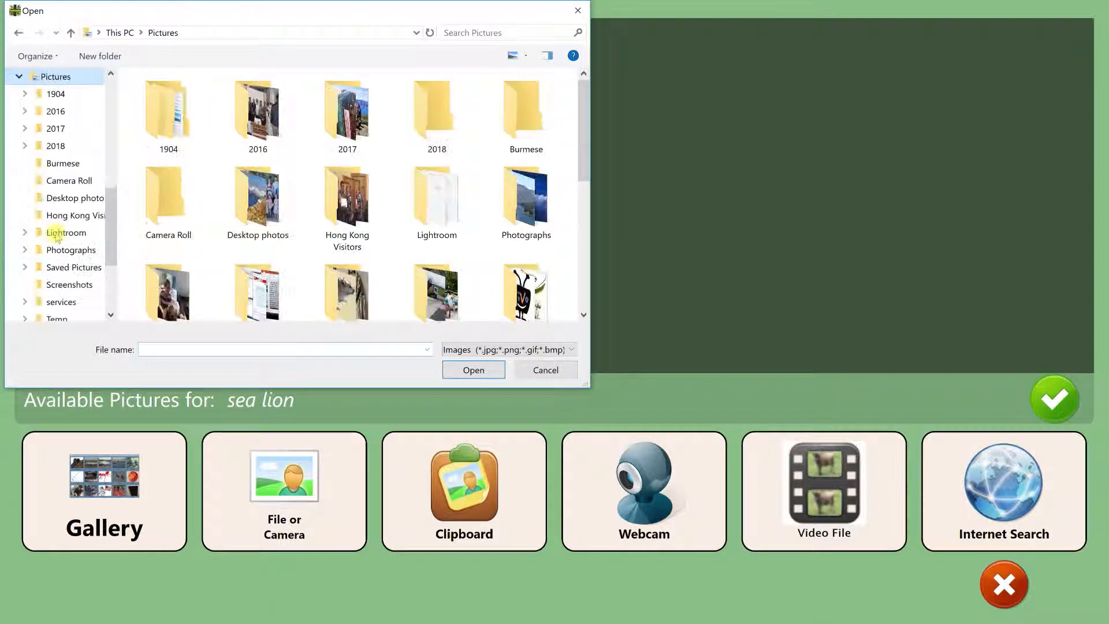
pyautogui.doubleClick(436, 113)
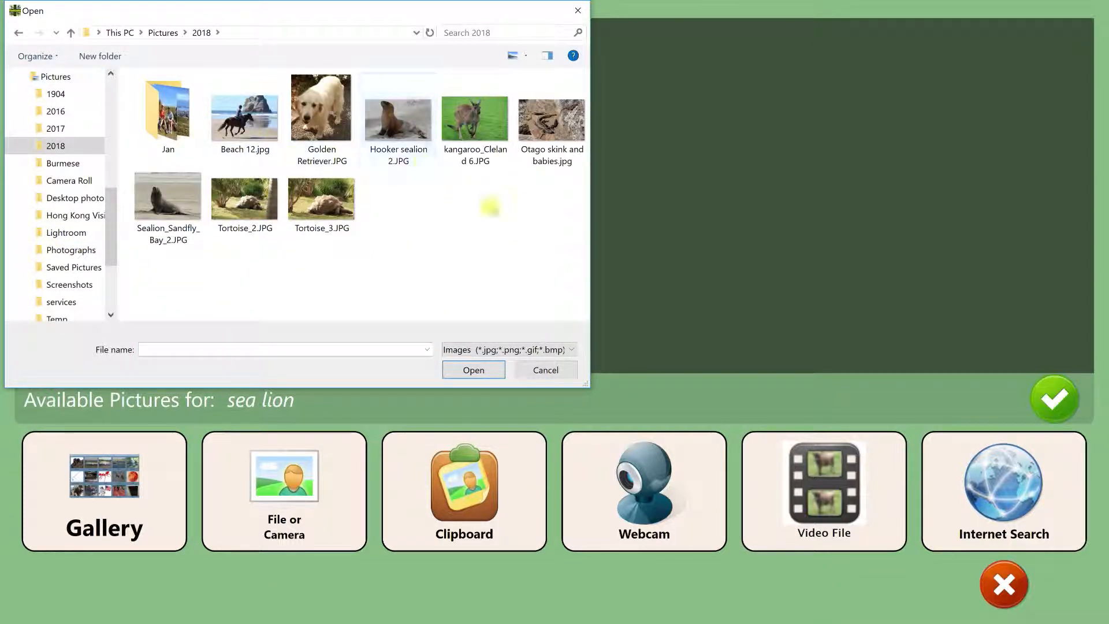
pyautogui.click(384, 113)
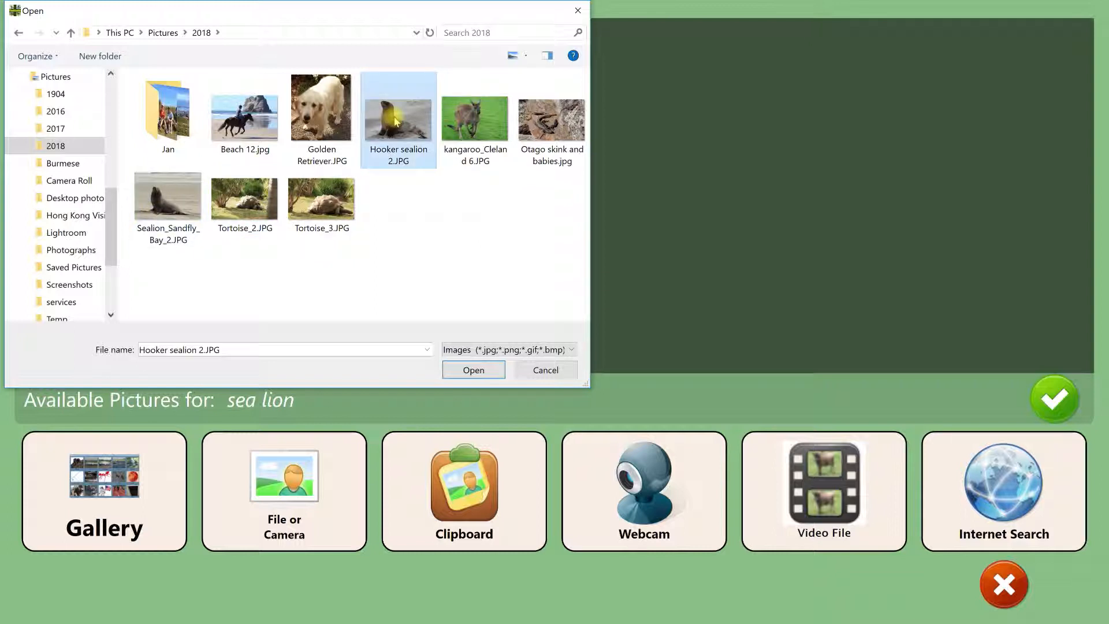
pyautogui.click(472, 368)
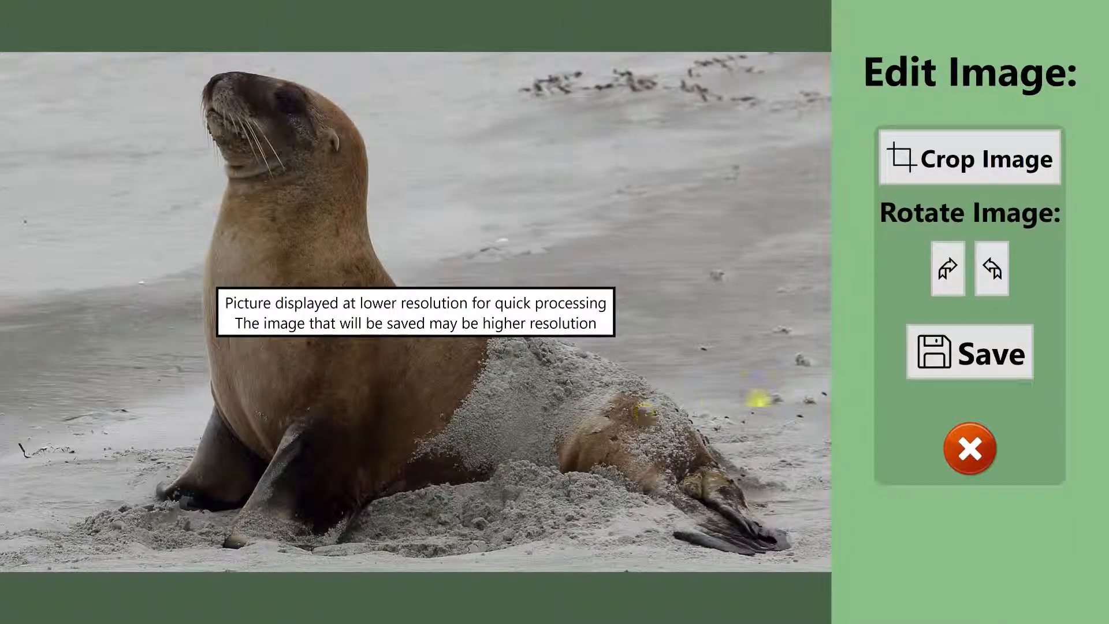
pyautogui.click(970, 350)
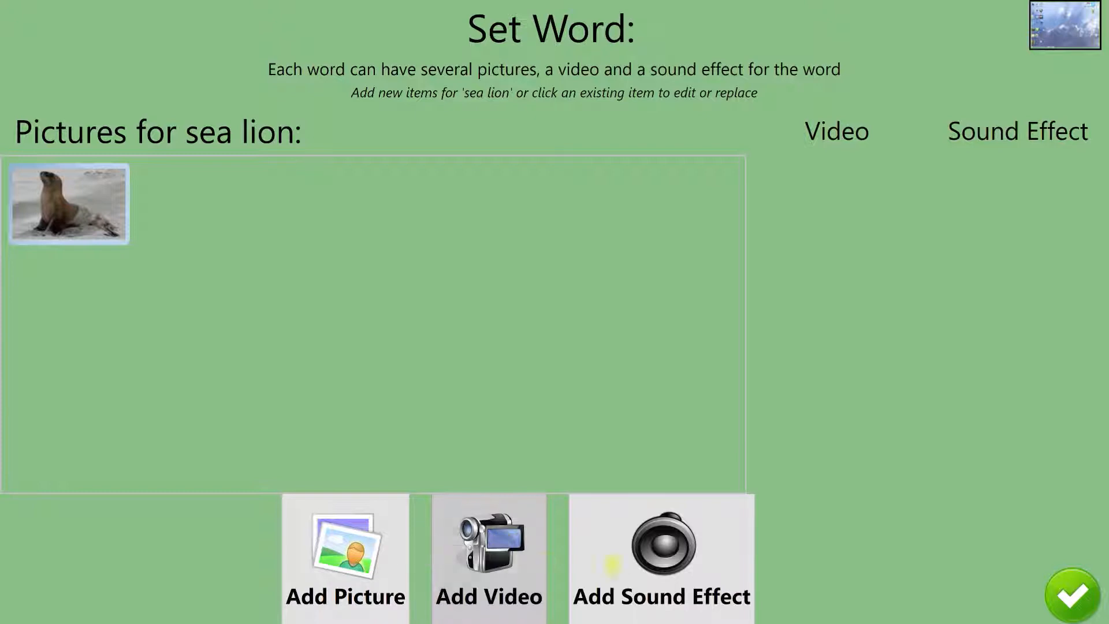
pyautogui.click(1076, 595)
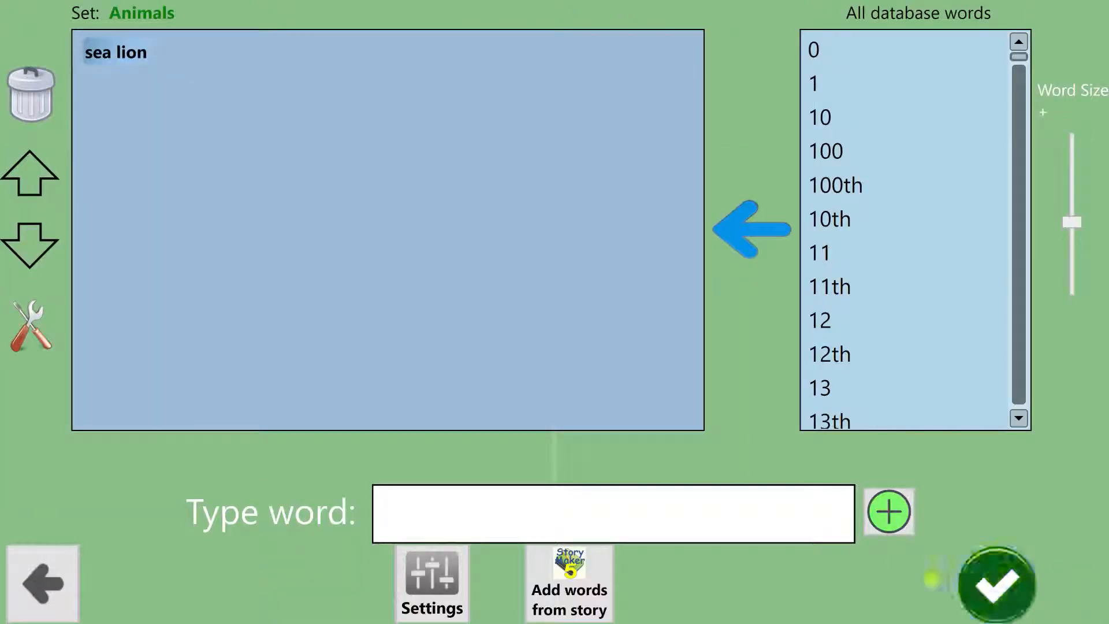
# Step: Add the word "tortoise" to the Animals set
pyautogui.click(423, 516)
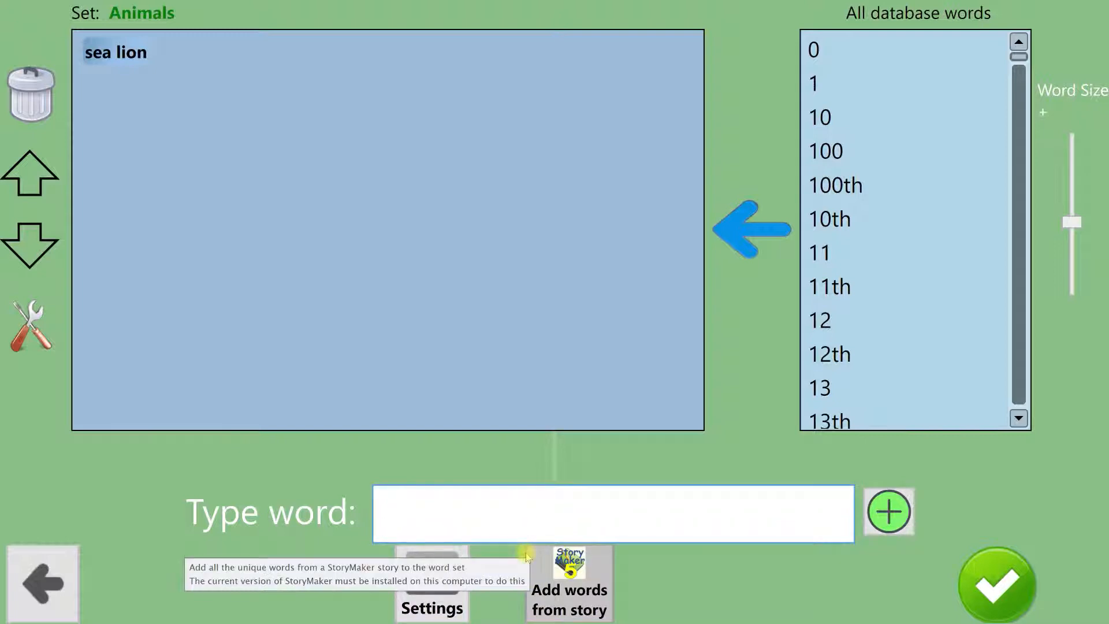
pyautogui.write('tortoise')
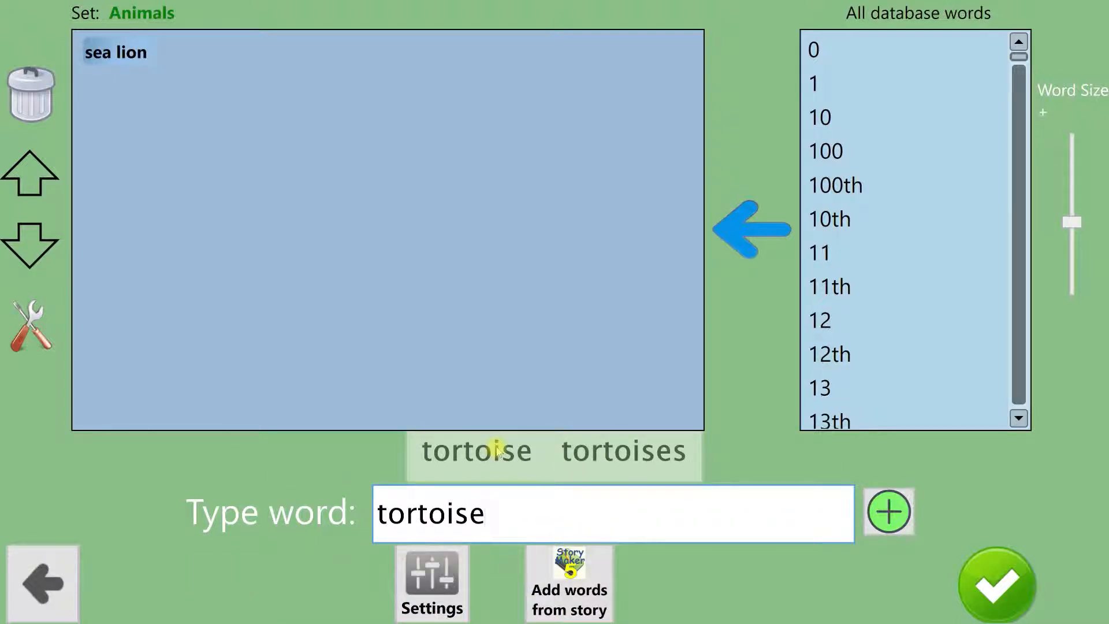
pyautogui.click(889, 511)
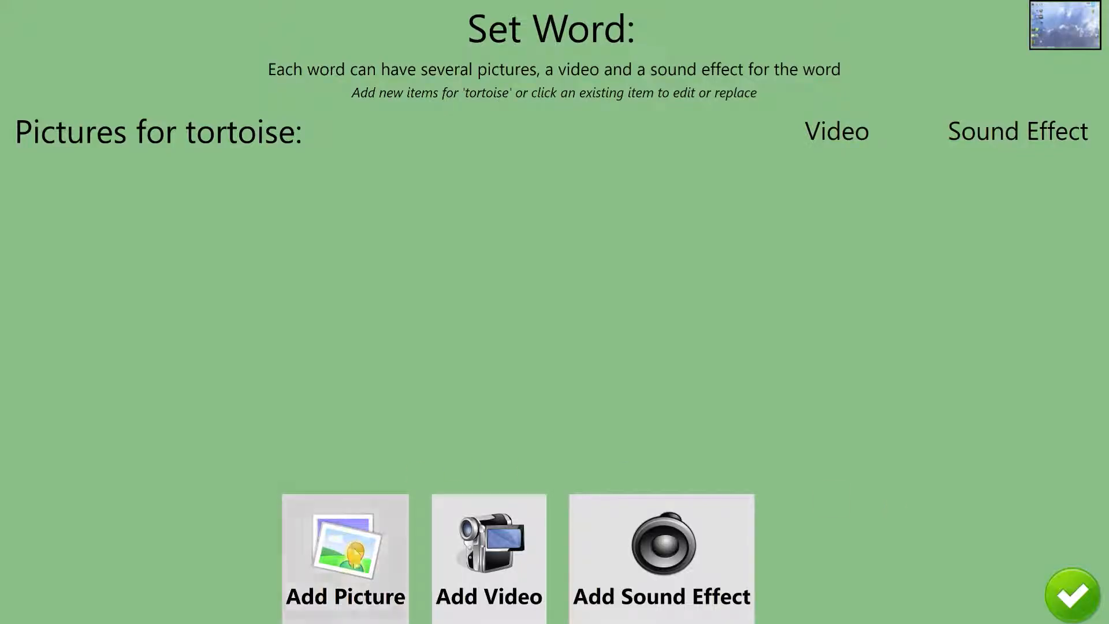
# Step: Load the picture file Tortoise_3.JPG from the 2018 folder for the word tortoise
pyautogui.click(349, 569)
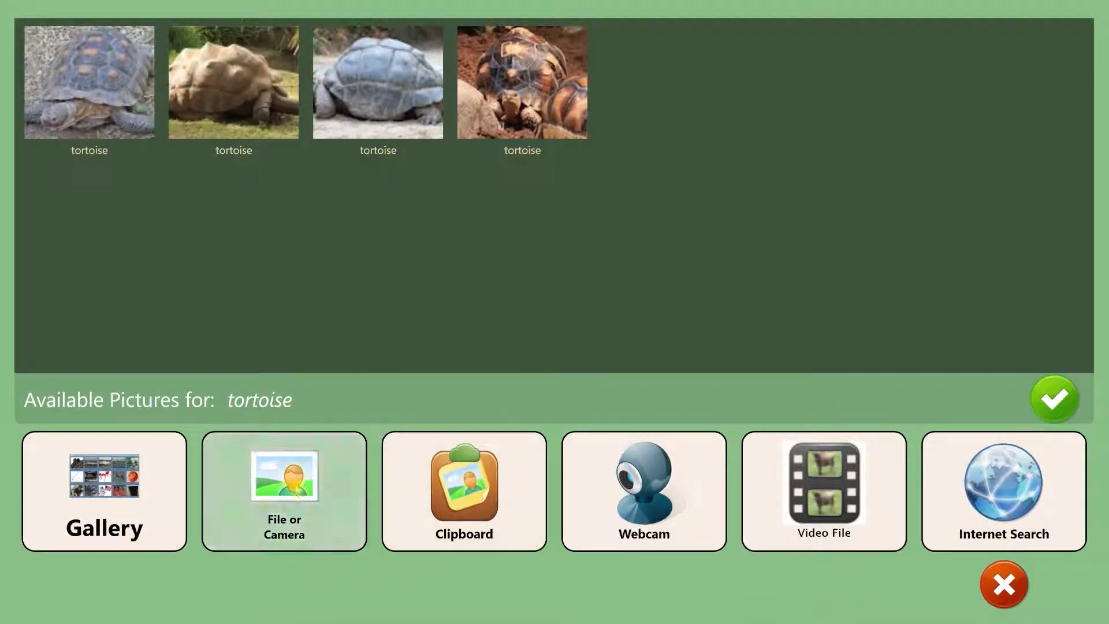
pyautogui.click(296, 489)
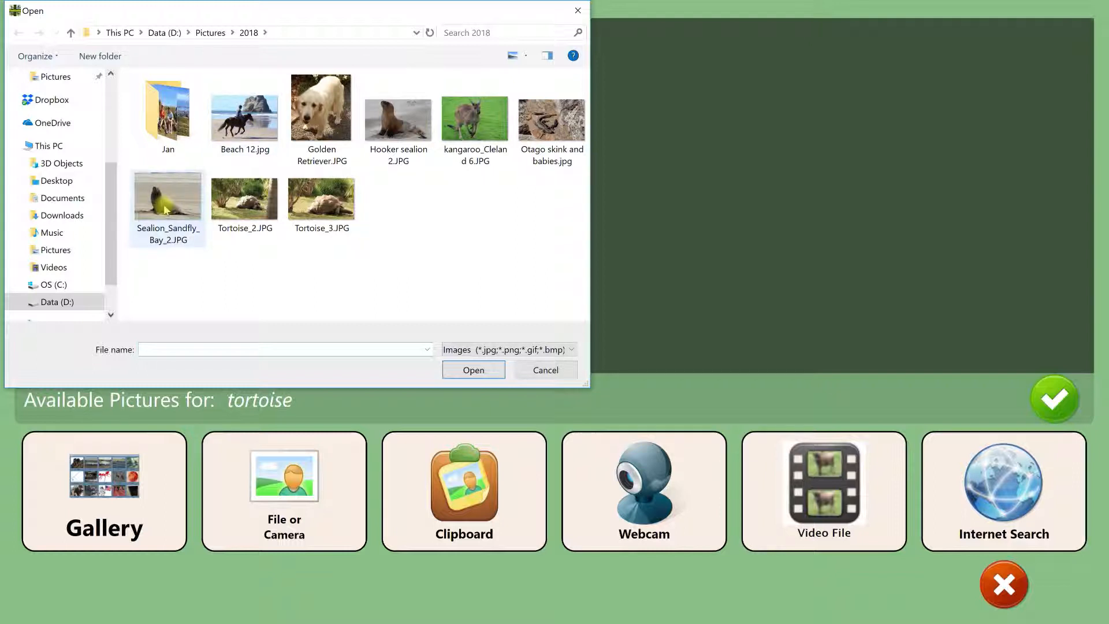
pyautogui.click(327, 202)
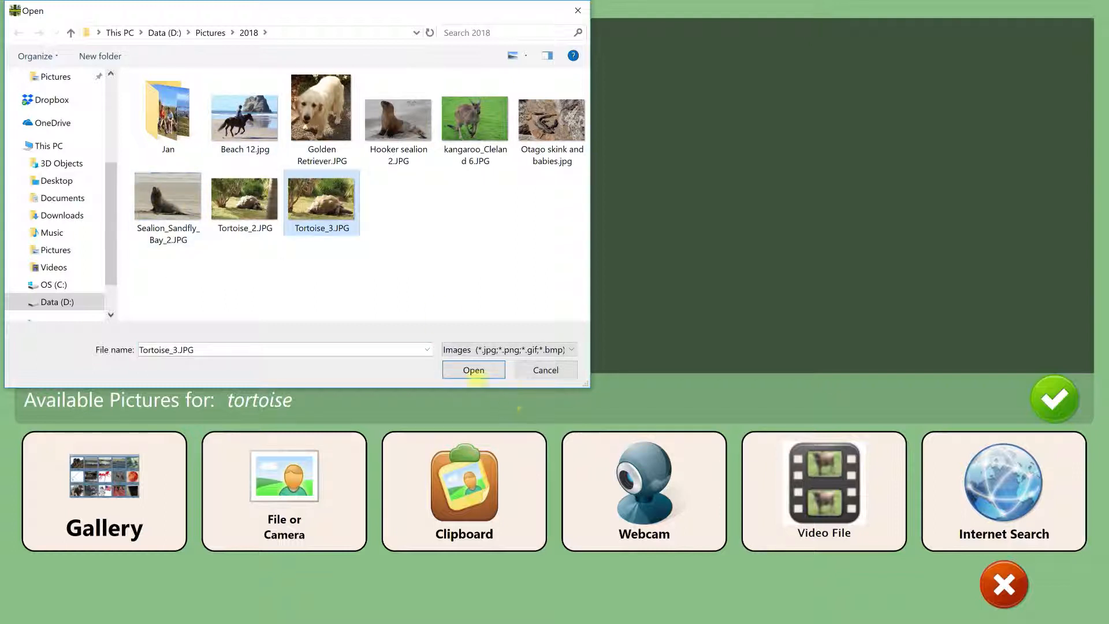
pyautogui.click(473, 369)
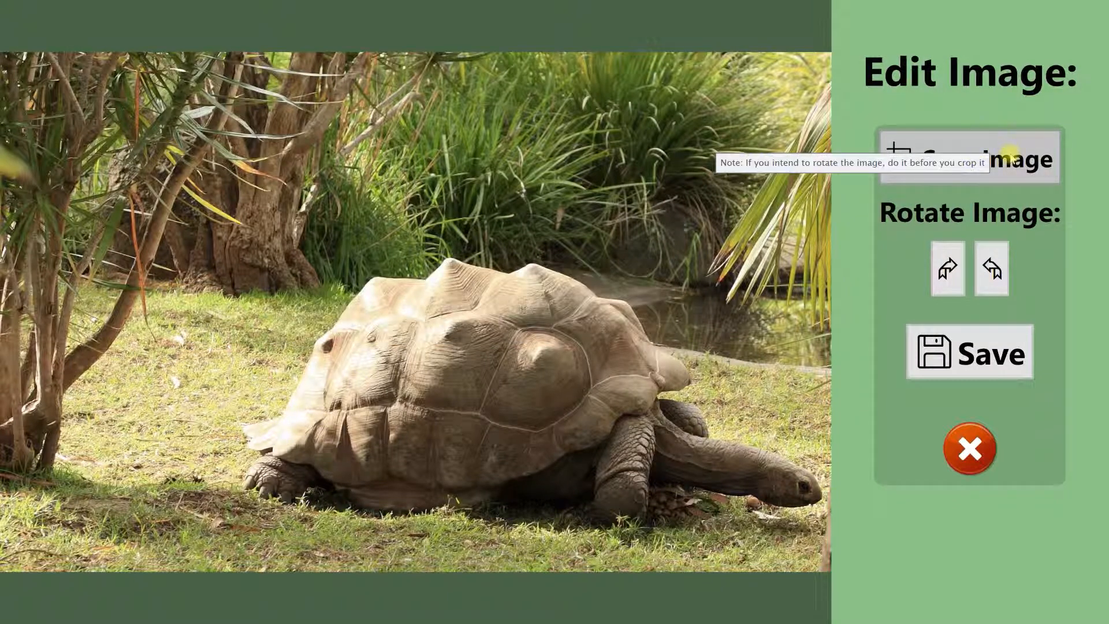
# Step: Enlarge the crop handles slightly, crop the picture closer around the whole tortoise including its head and feet, and save it
pyautogui.click(1008, 154)
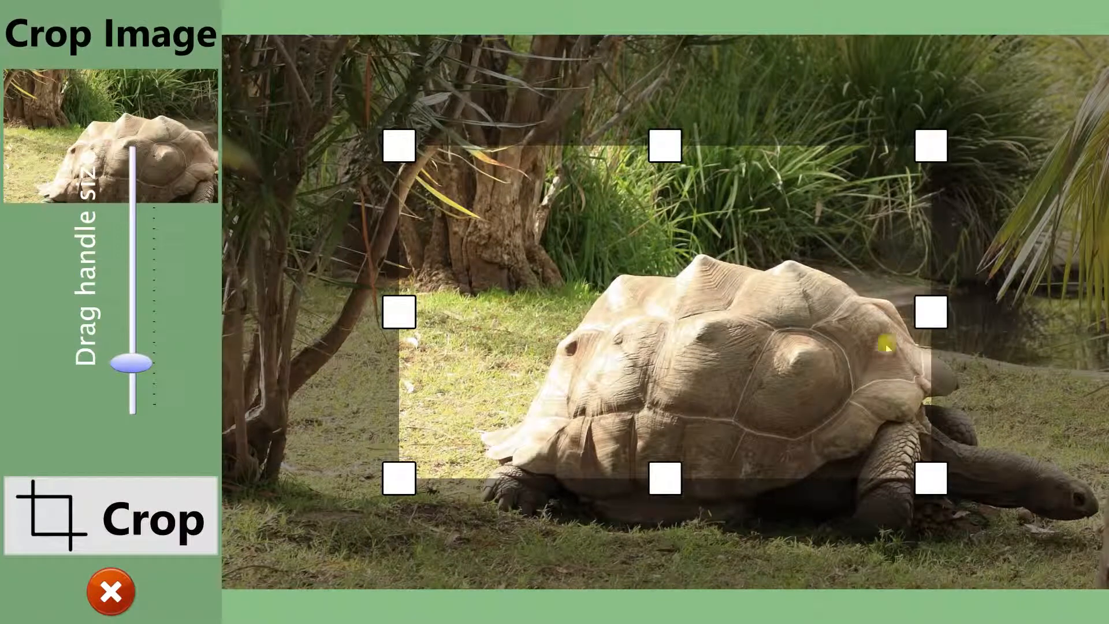
pyautogui.moveTo(932, 312); pyautogui.dragTo(1100, 312)
pyautogui.moveTo(751, 478); pyautogui.dragTo(768, 598)
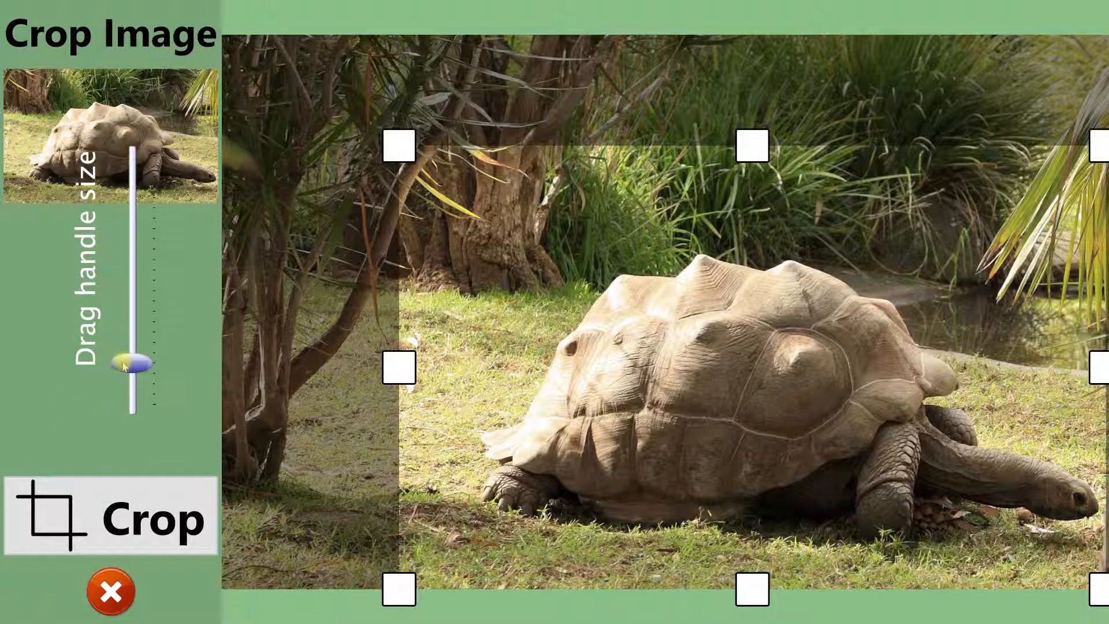
pyautogui.moveTo(124, 363)
pyautogui.mouseDown()
pyautogui.moveTo(124, 385)
pyautogui.moveTo(126, 352)
pyautogui.mouseUp()
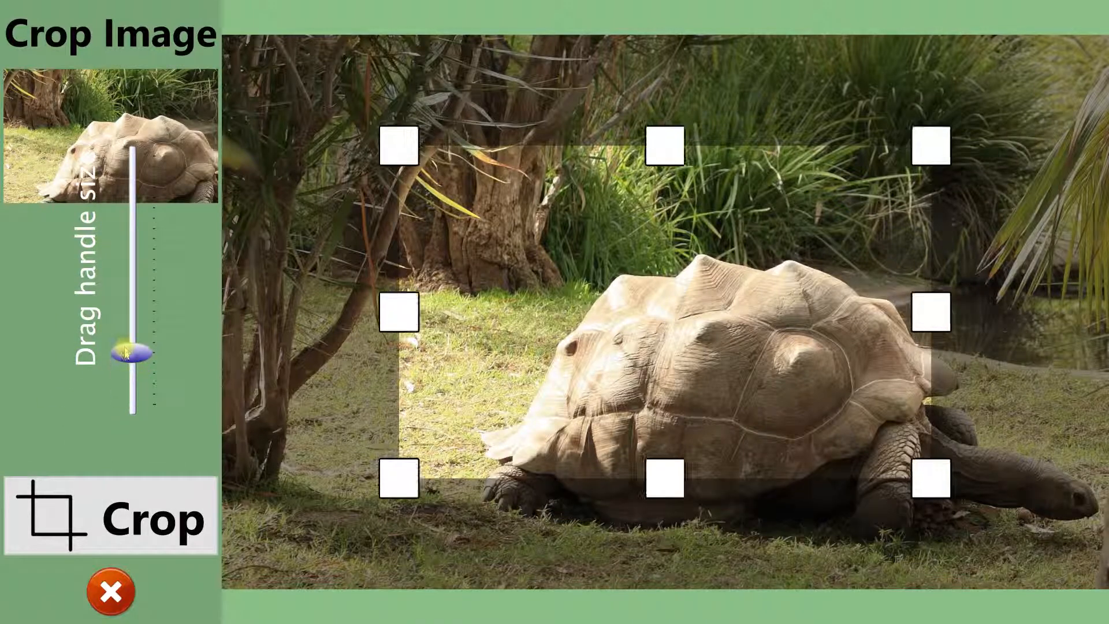
pyautogui.moveTo(663, 483); pyautogui.dragTo(663, 574)
pyautogui.moveTo(928, 355); pyautogui.dragTo(1100, 355)
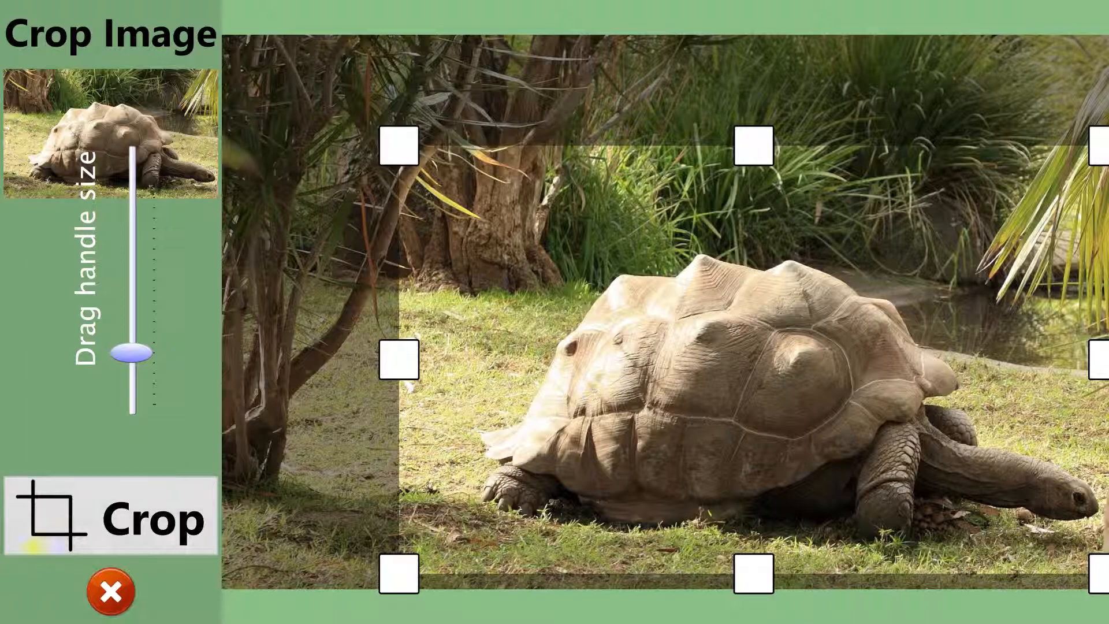
pyautogui.click(127, 519)
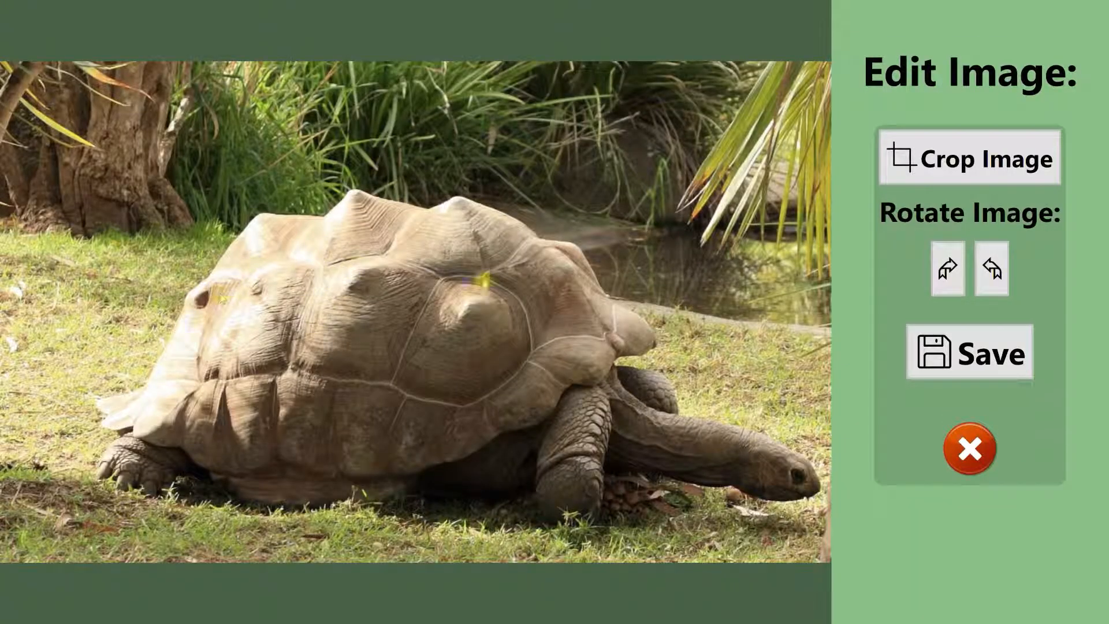
pyautogui.click(954, 350)
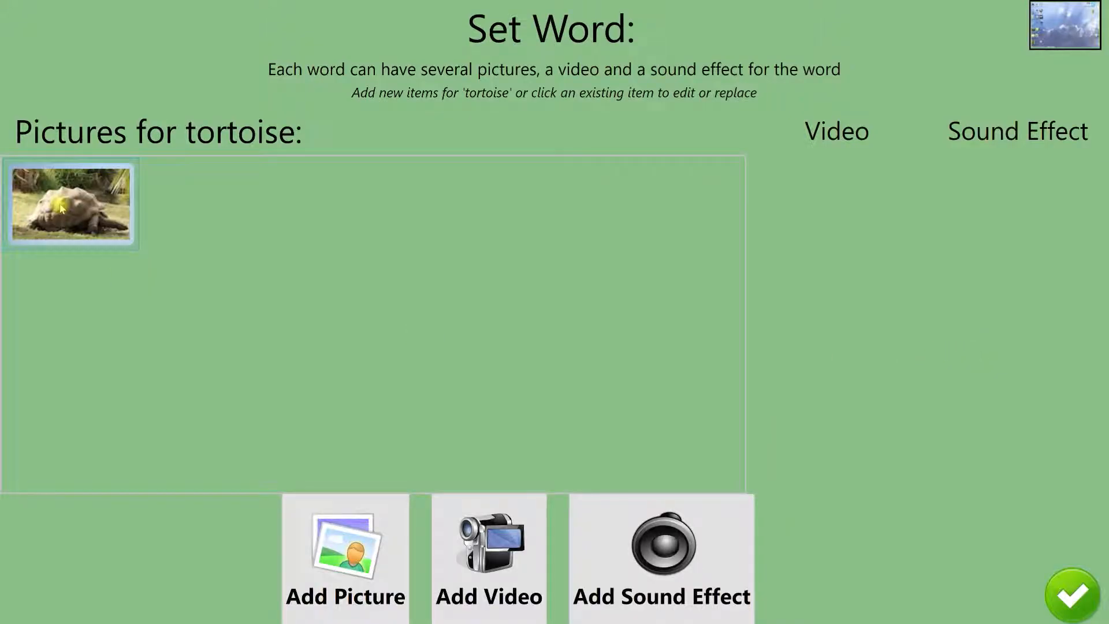
# Step: Add the first available gallery picture of a tortoise as a second picture and finish the word
pyautogui.click(353, 543)
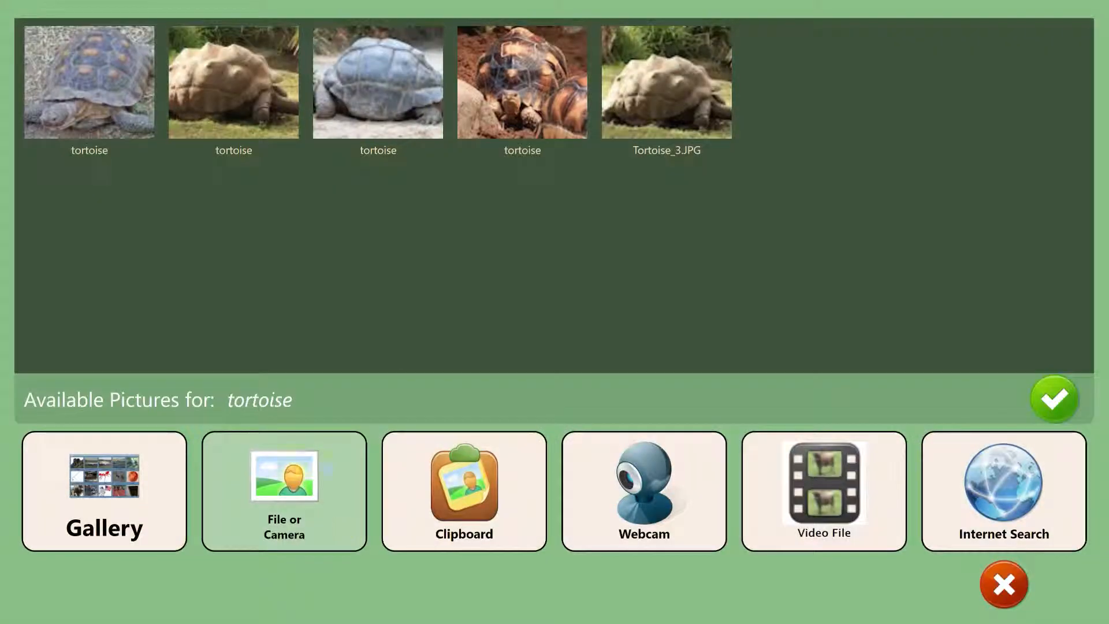
pyautogui.click(79, 65)
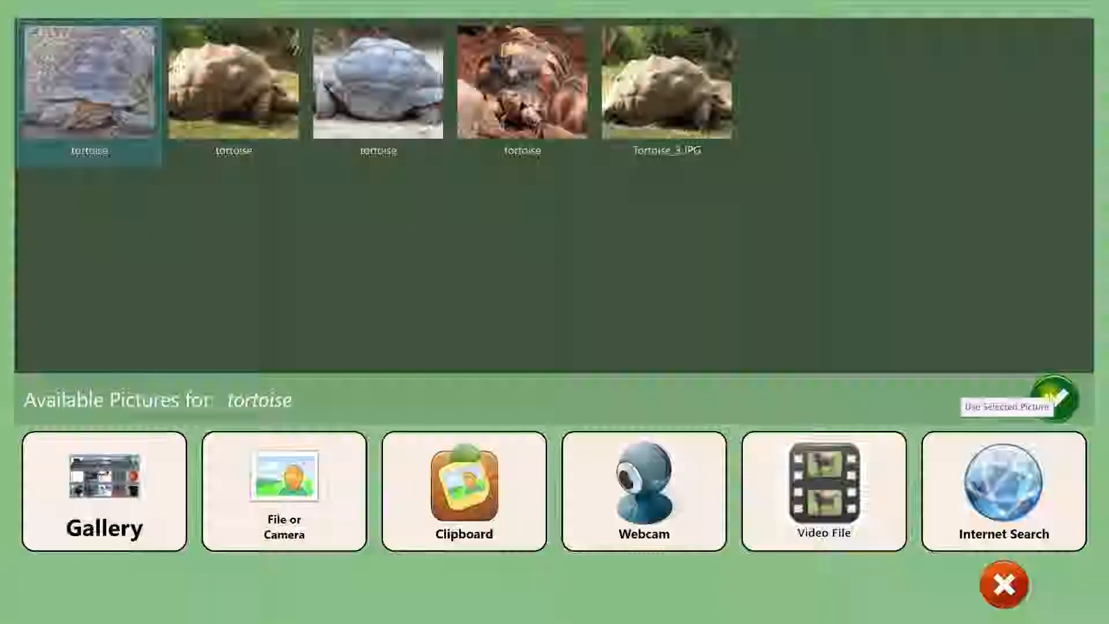
pyautogui.click(1035, 382)
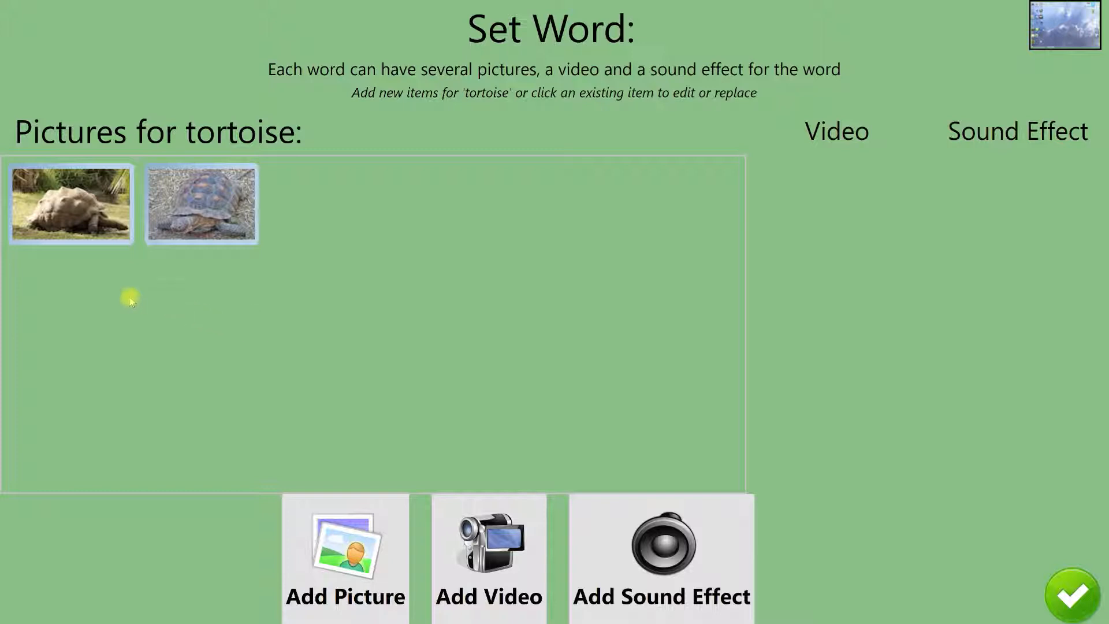
pyautogui.click(1073, 596)
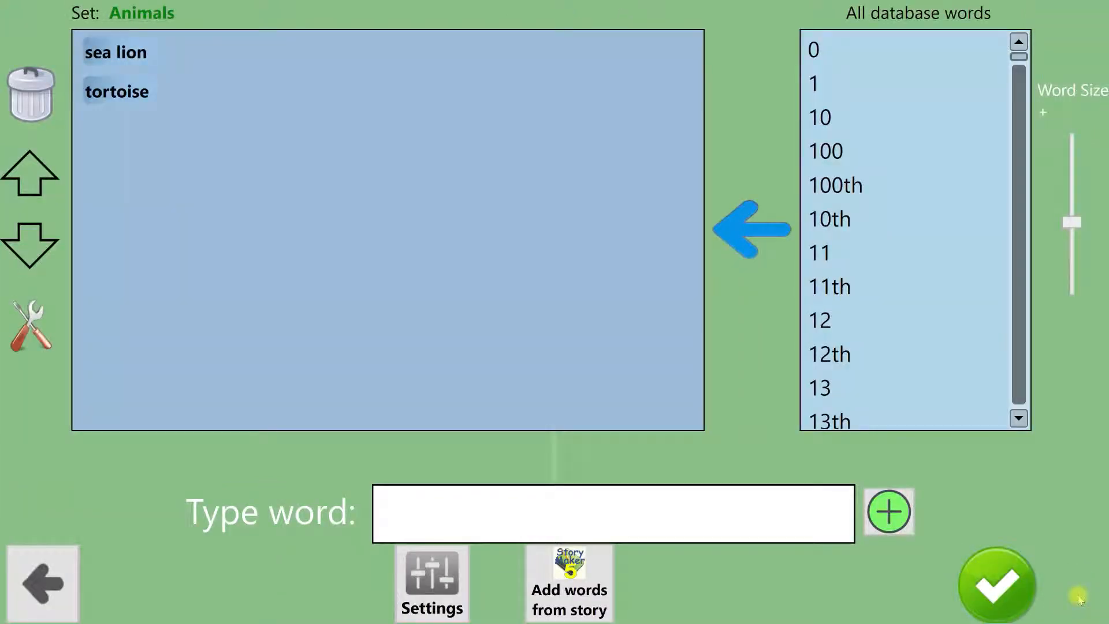
# Step: Add the word "skink" to the Animals set and to the database with Noun as its part of speech
pyautogui.click(396, 511)
pyautogui.write('sin')
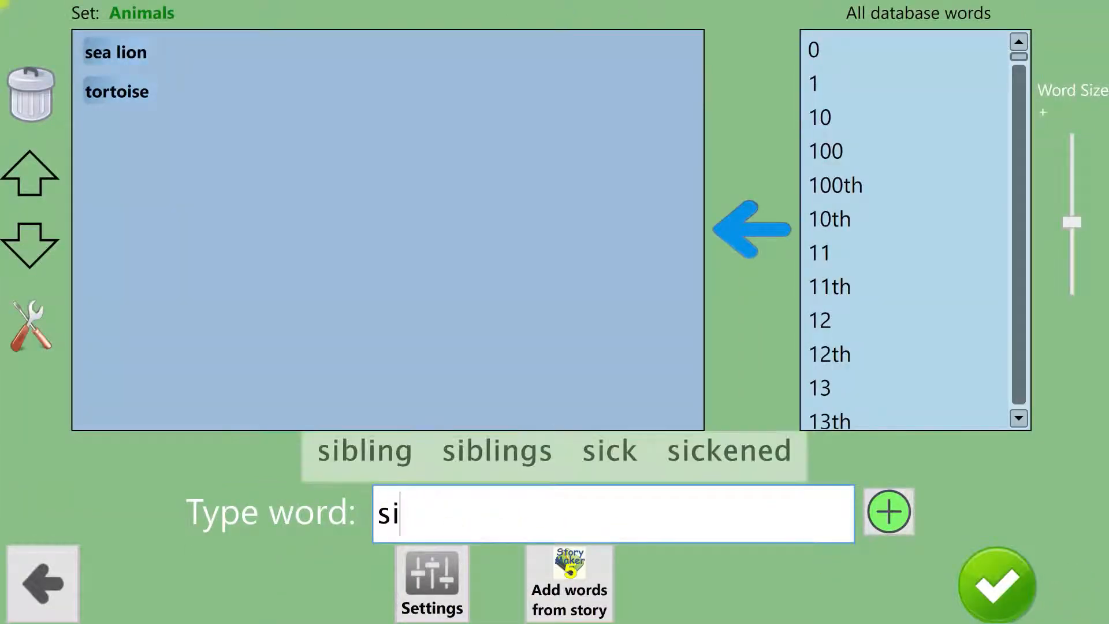
pyautogui.press('BackSpace')
pyautogui.press('BackSpace')
pyautogui.write('kink')
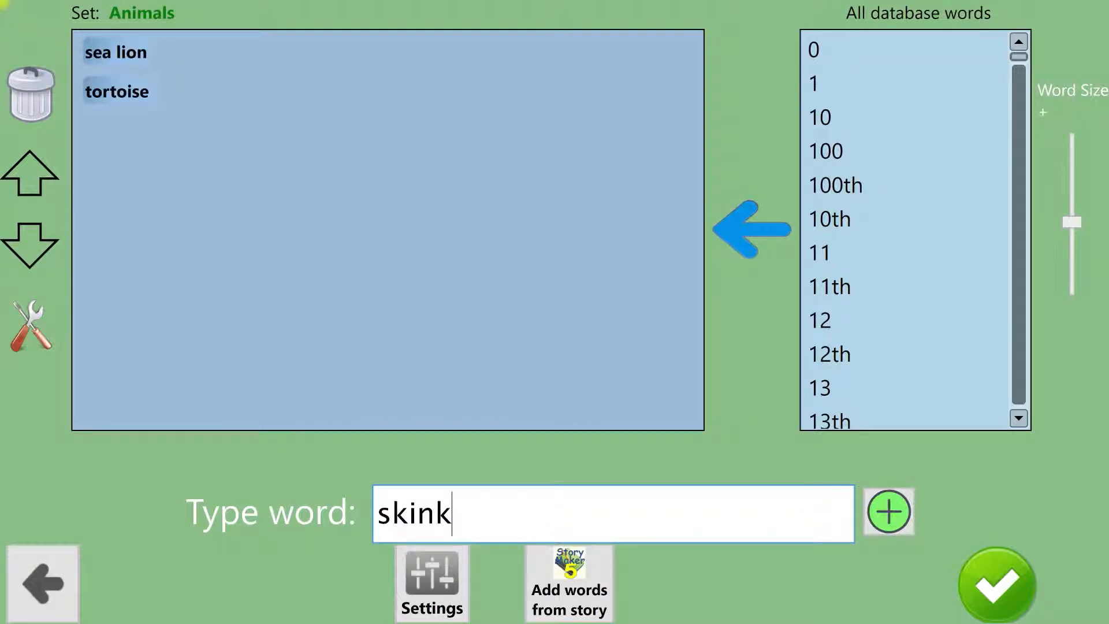
pyautogui.click(900, 516)
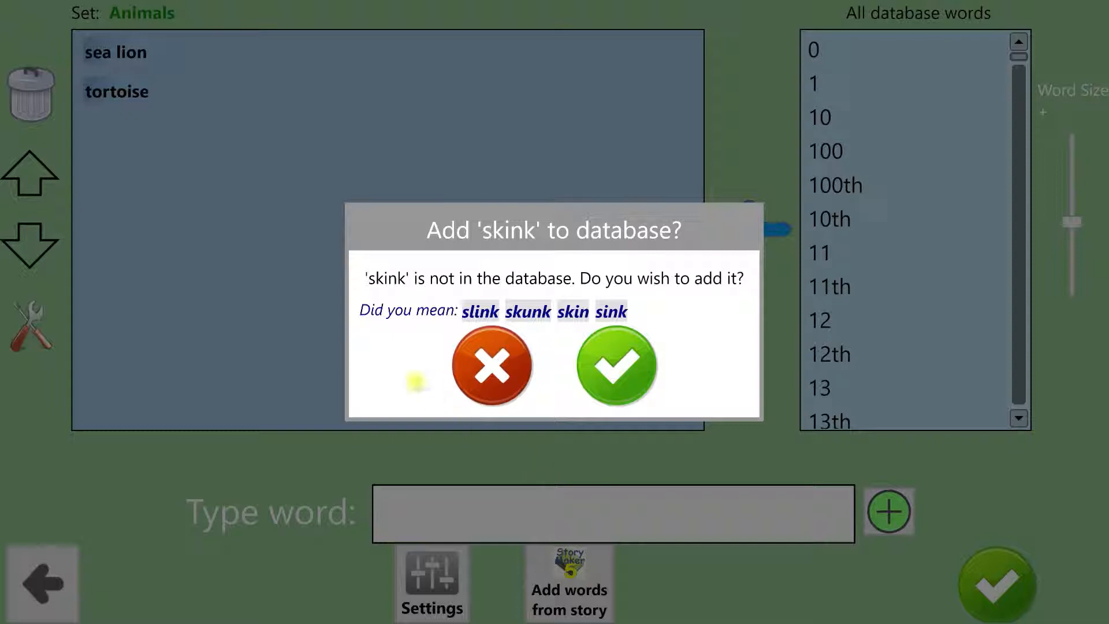
pyautogui.click(615, 358)
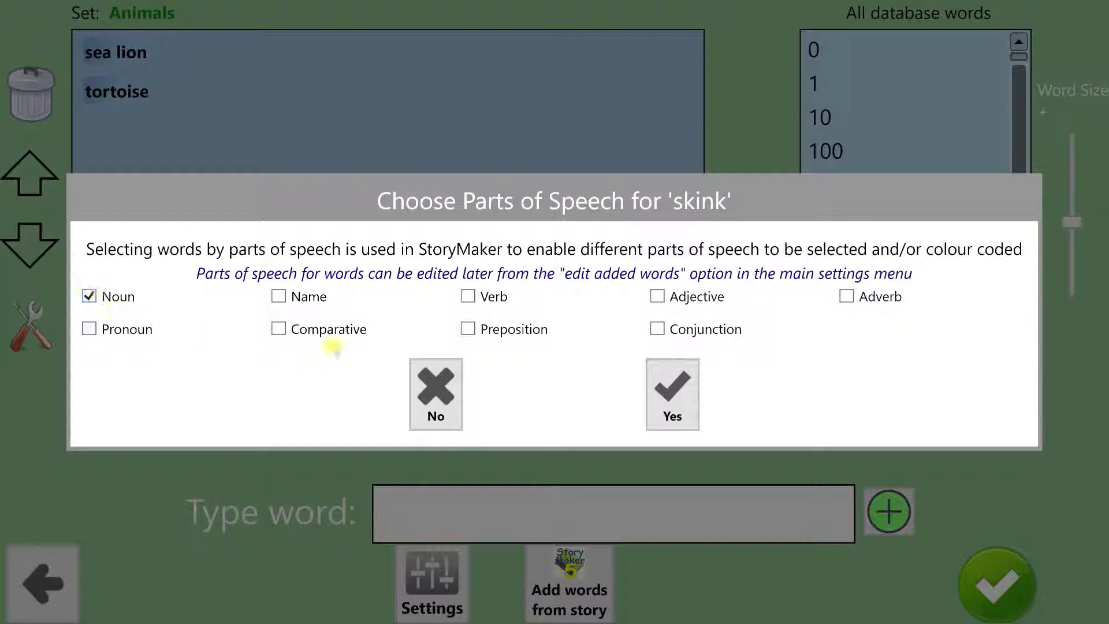
pyautogui.click(677, 388)
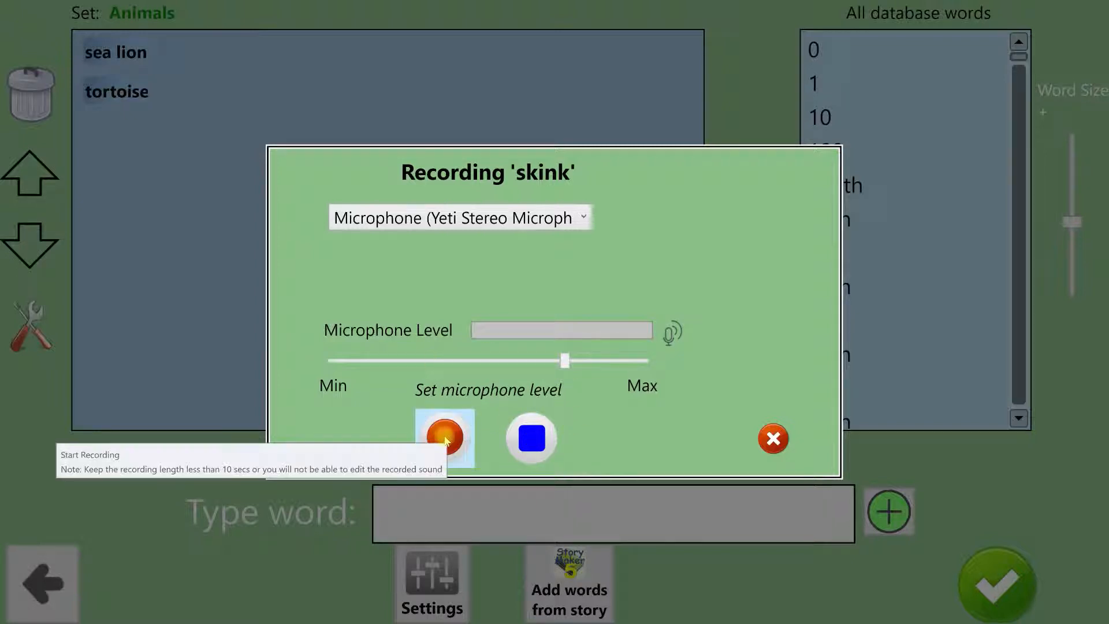
# Step: Record the spoken word skink, trim the silence before and after it, play back the selection and save the sound
pyautogui.click(446, 439)
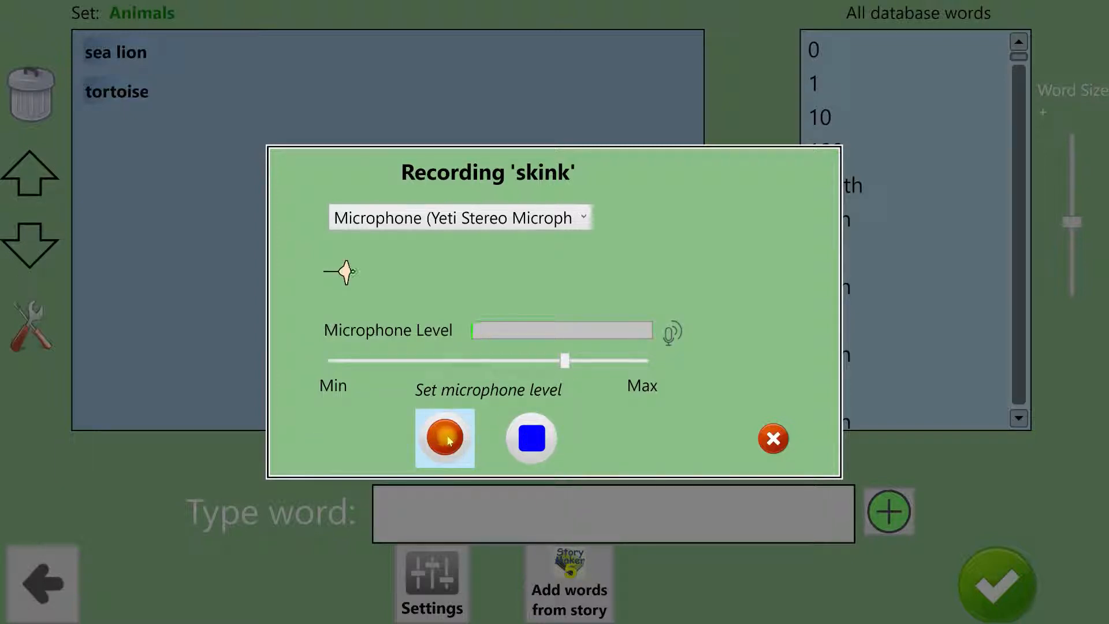
pyautogui.click(543, 440)
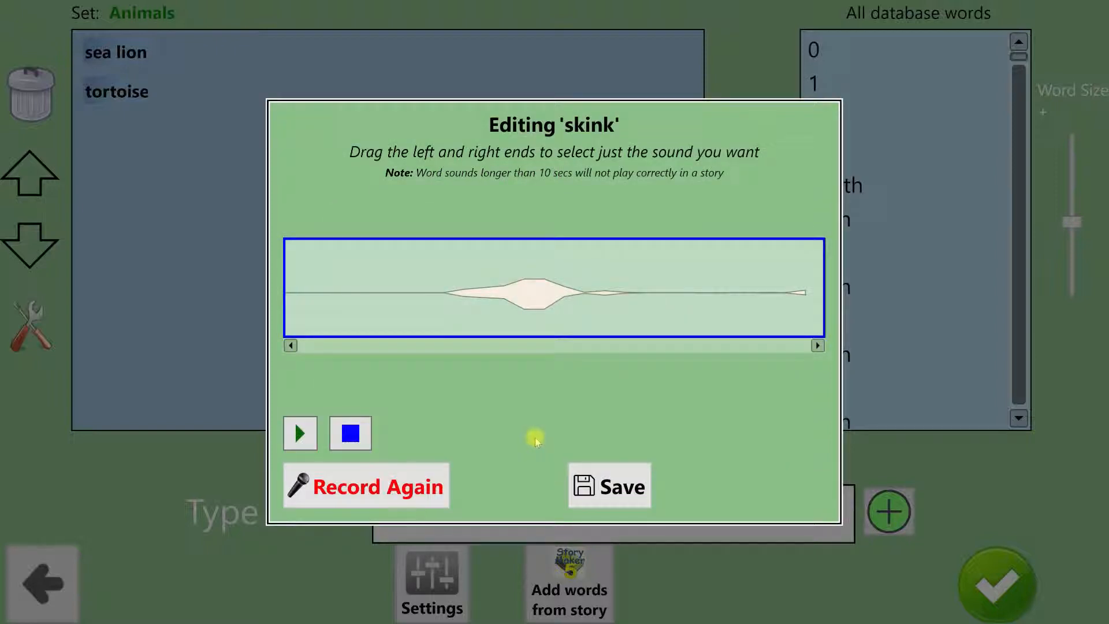
pyautogui.click(299, 433)
pyautogui.moveTo(285, 268); pyautogui.dragTo(442, 281)
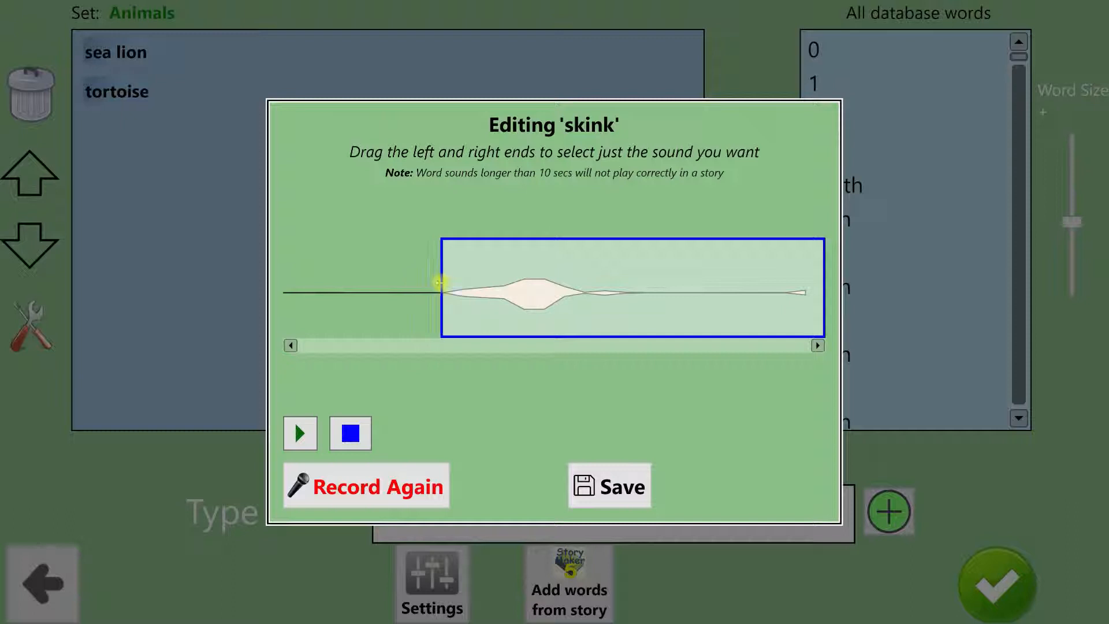
pyautogui.moveTo(825, 274); pyautogui.dragTo(634, 277)
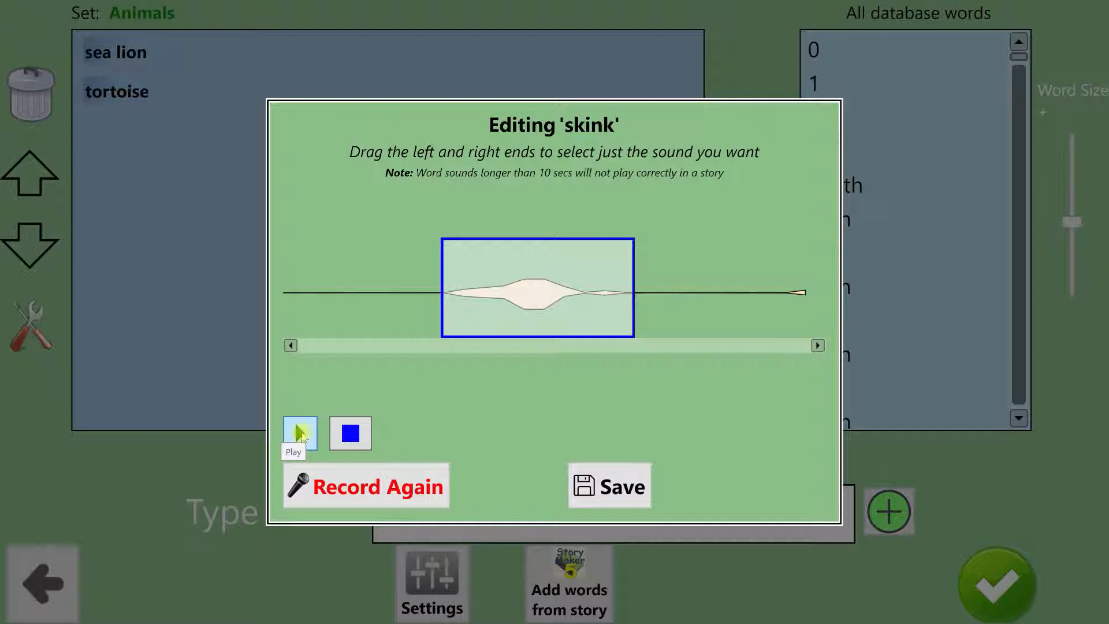
pyautogui.click(300, 433)
pyautogui.click(606, 486)
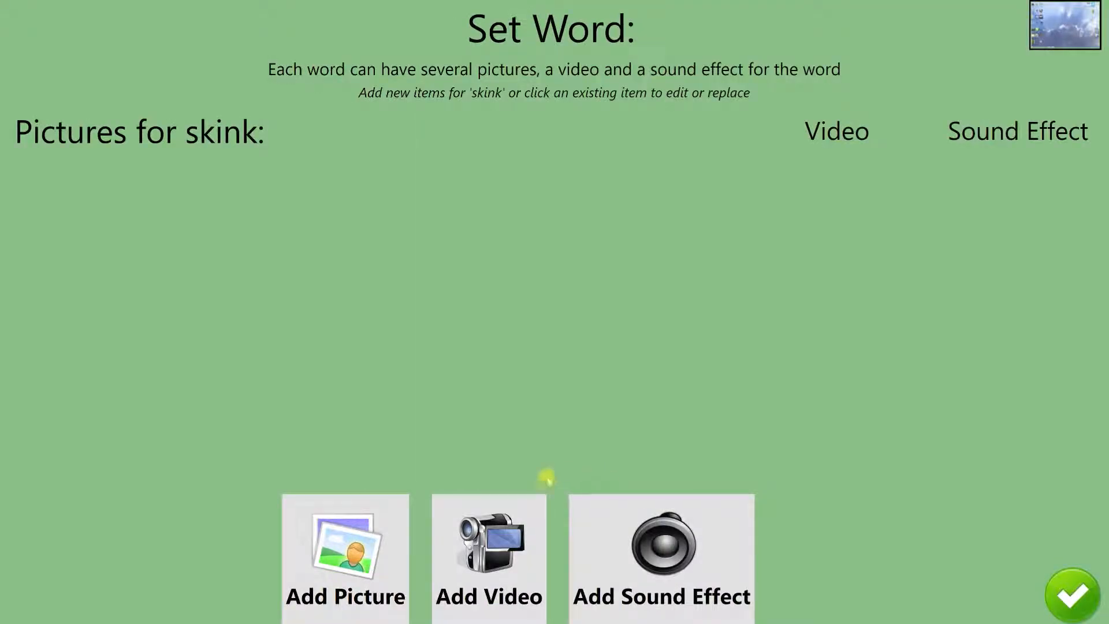
# Step: Load the picture file Otago skink and babies.jpg from the 2018 folder for the word skink
pyautogui.click(332, 540)
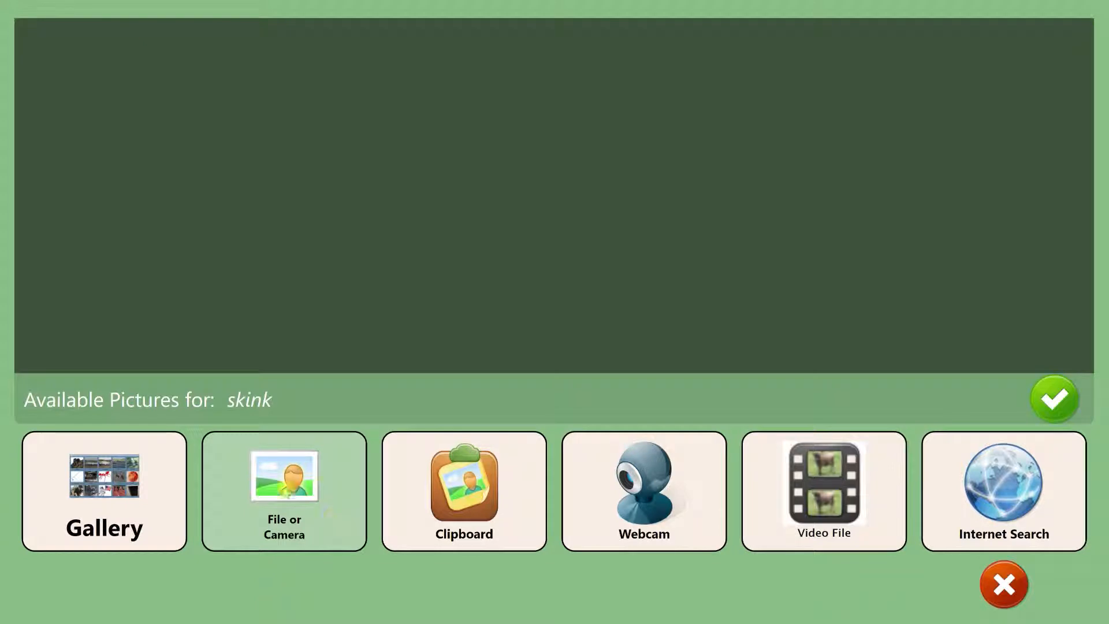
pyautogui.click(283, 492)
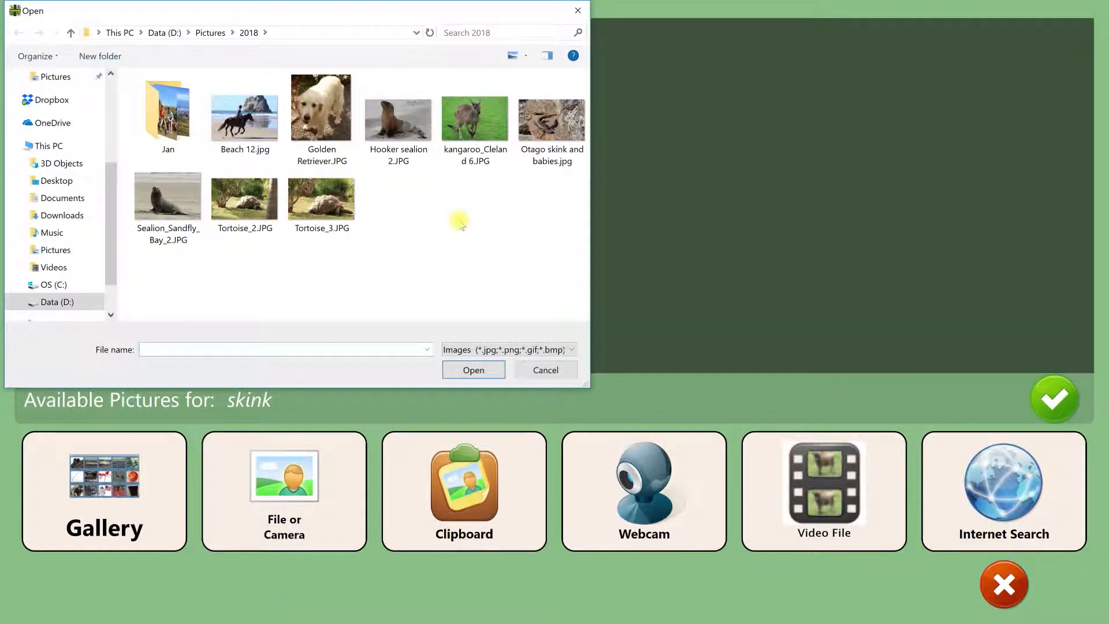
pyautogui.click(550, 123)
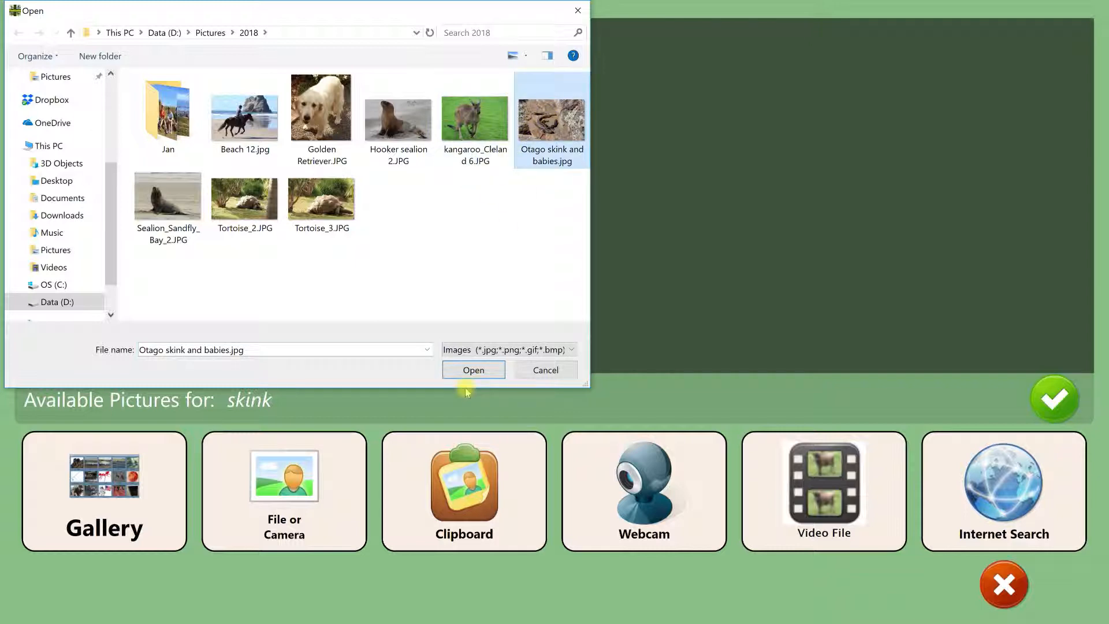
pyautogui.click(472, 370)
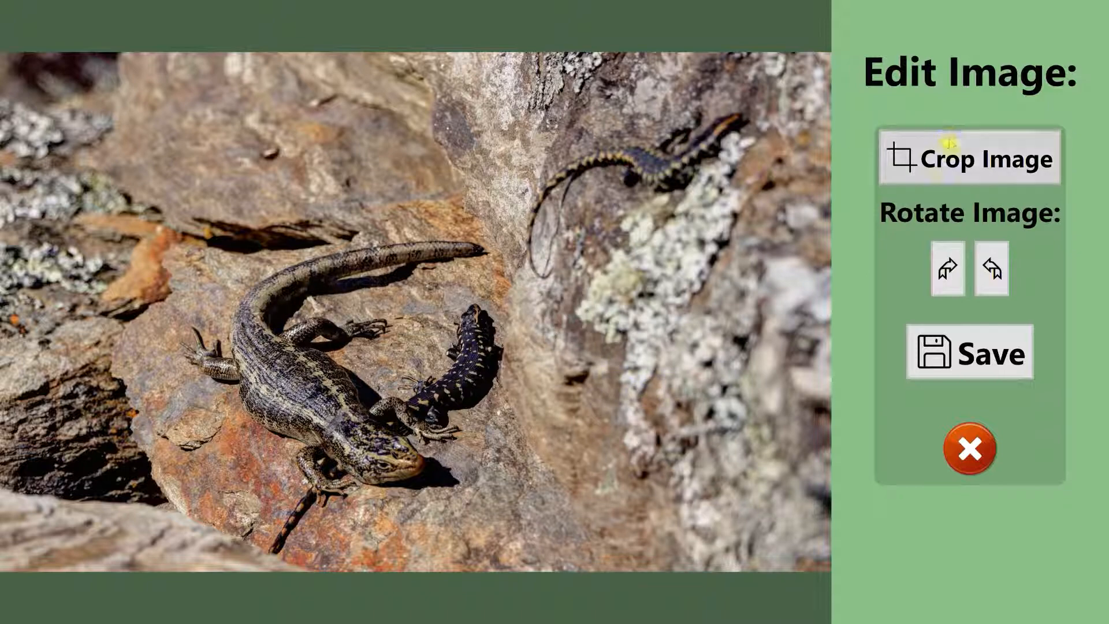
# Step: Crop the picture around the large skink and the baby beside it, leaving out most of the rock around them, and save it
pyautogui.click(950, 159)
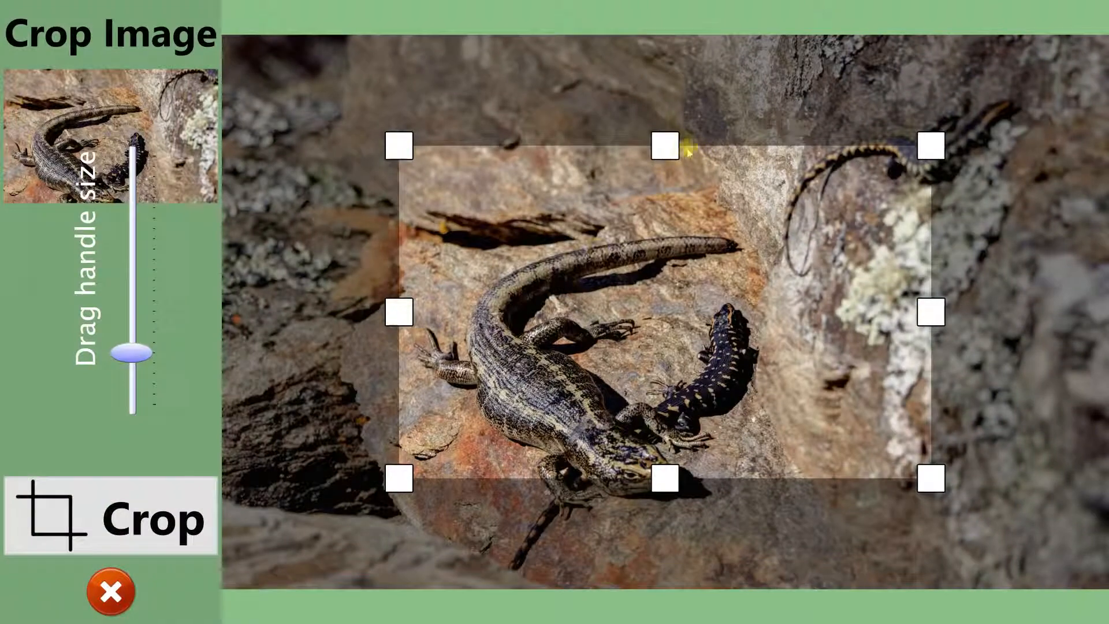
pyautogui.moveTo(664, 145); pyautogui.dragTo(660, 99)
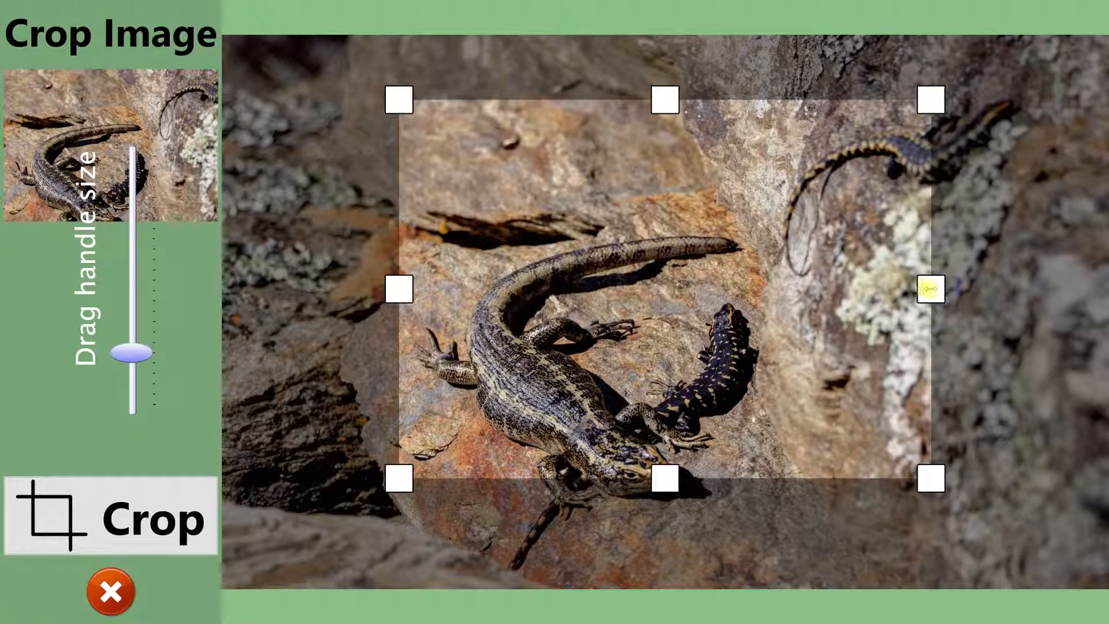
pyautogui.moveTo(928, 287); pyautogui.dragTo(837, 290)
pyautogui.moveTo(616, 477); pyautogui.dragTo(616, 571)
pyautogui.moveTo(398, 331); pyautogui.dragTo(354, 334)
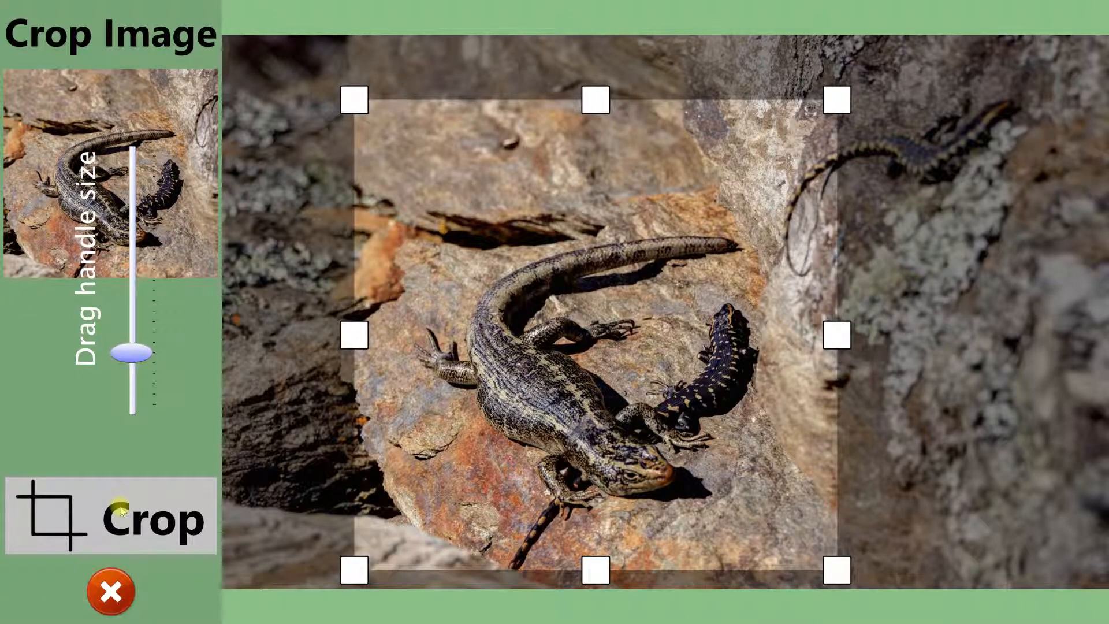
pyautogui.click(121, 510)
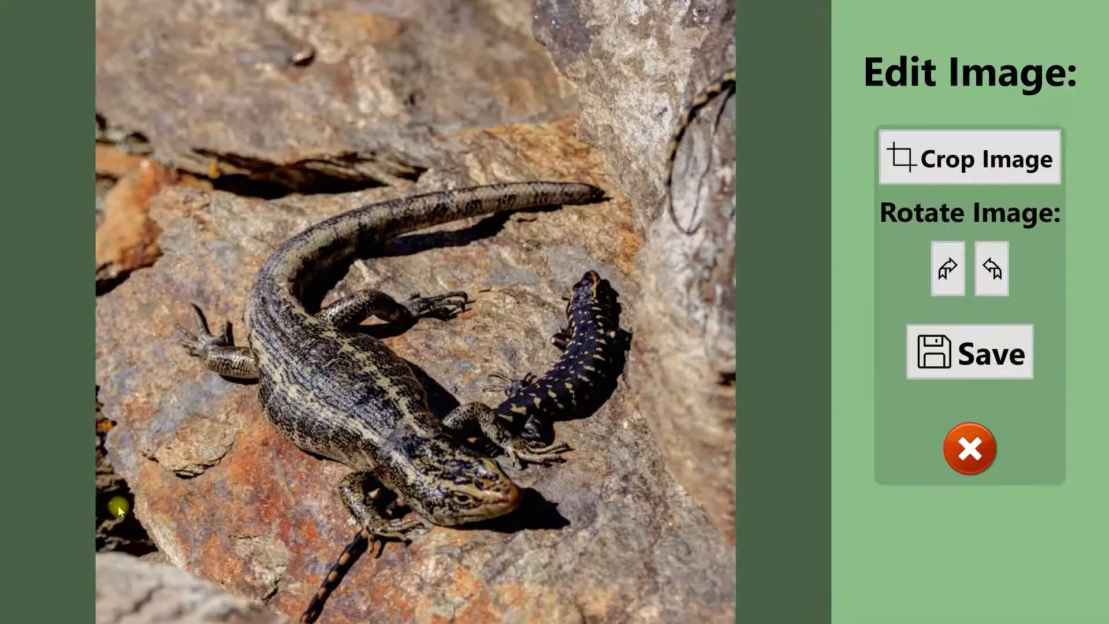
pyautogui.click(981, 350)
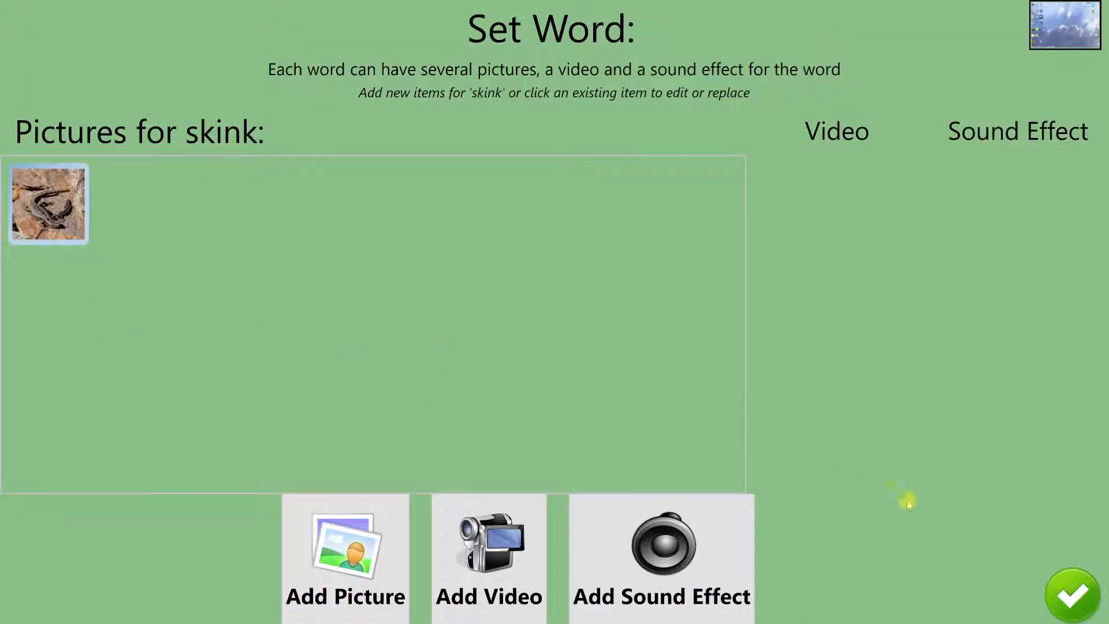
# Step: Finish the word skink and confirm the Animals set with its three words
pyautogui.click(1075, 598)
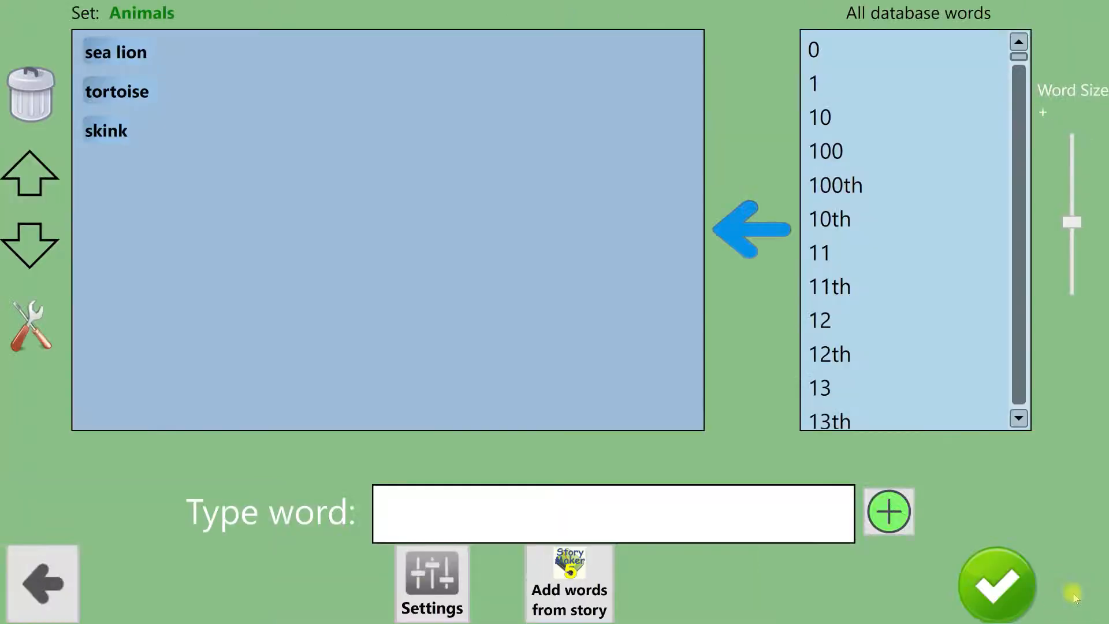
pyautogui.click(134, 53)
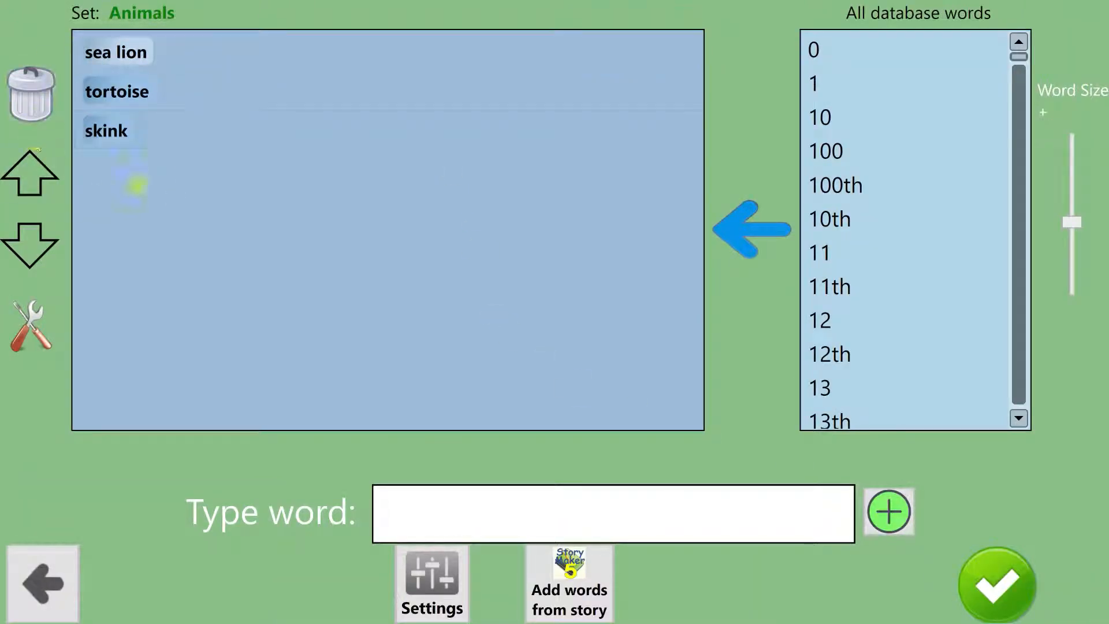
pyautogui.click(995, 580)
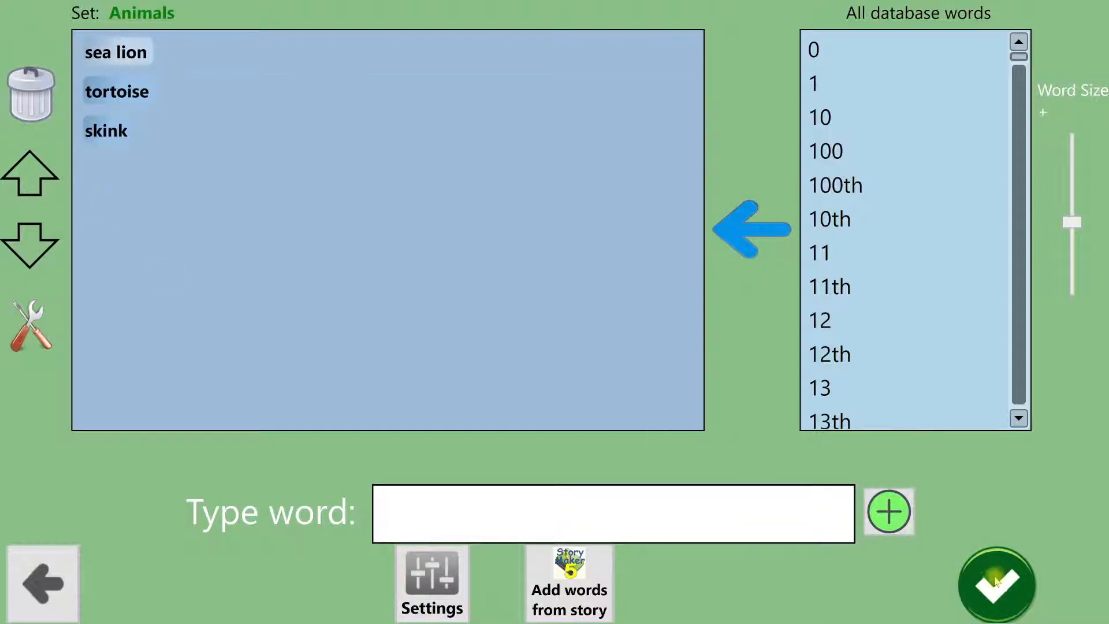